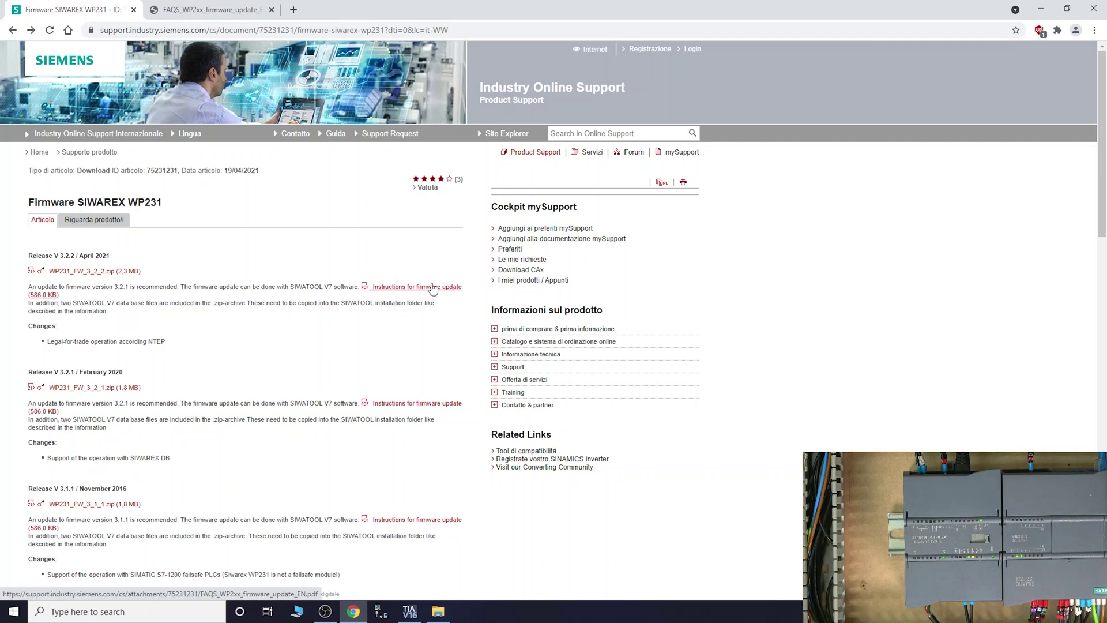
Read the firmware update PDF's procedure and the Windows TFTP Client and firewall requirements, leaving the desktop in view.
click(212, 10)
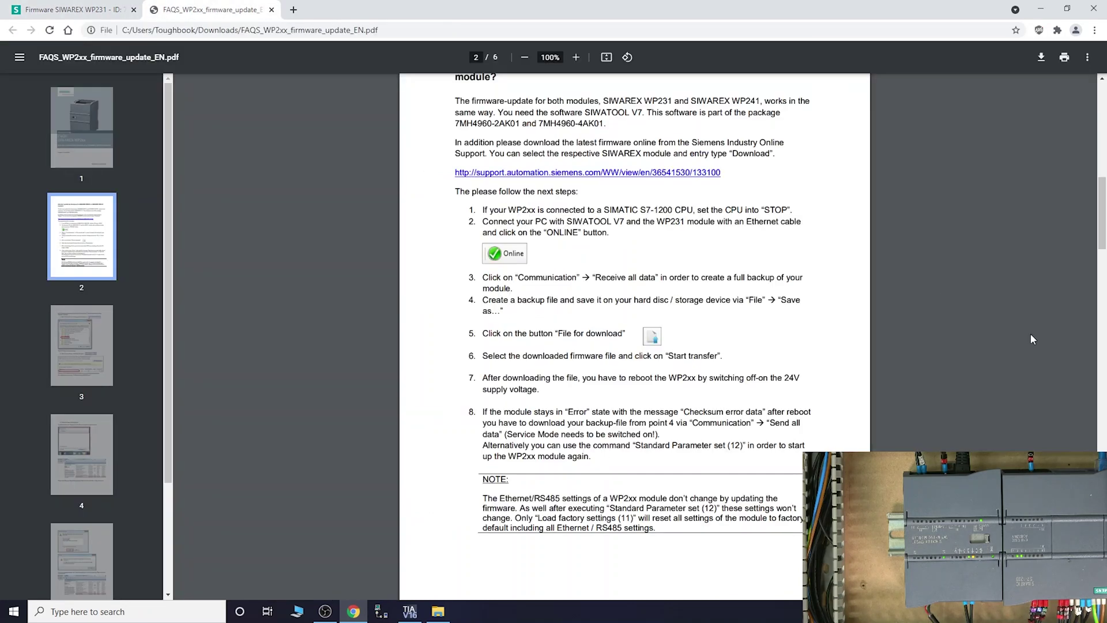
drag(1103, 230, 1103, 306)
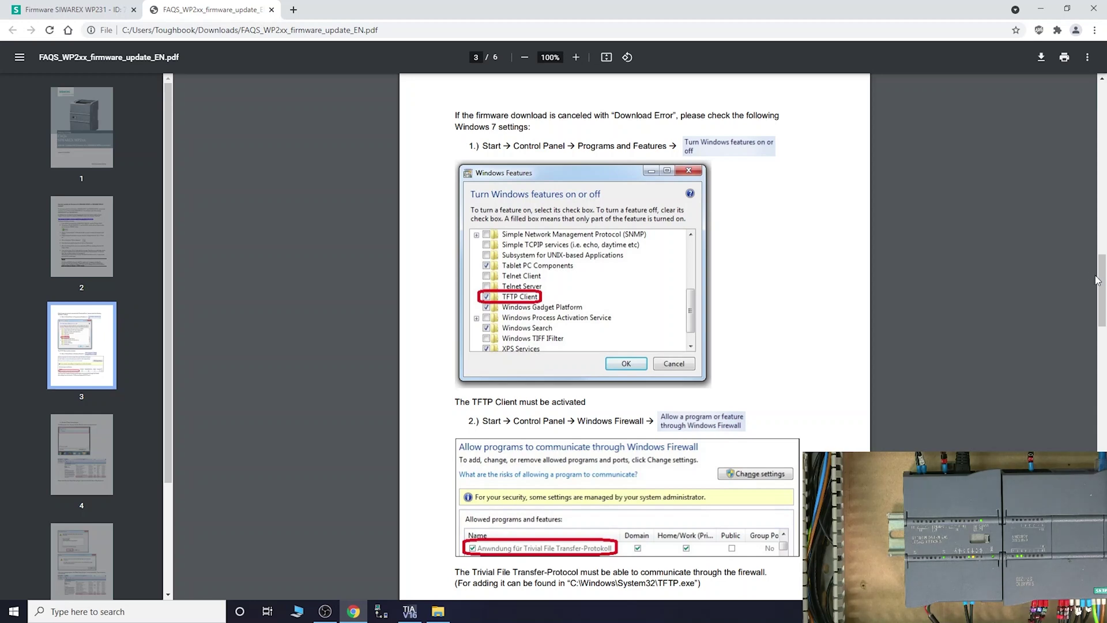
drag(1102, 288, 1103, 309)
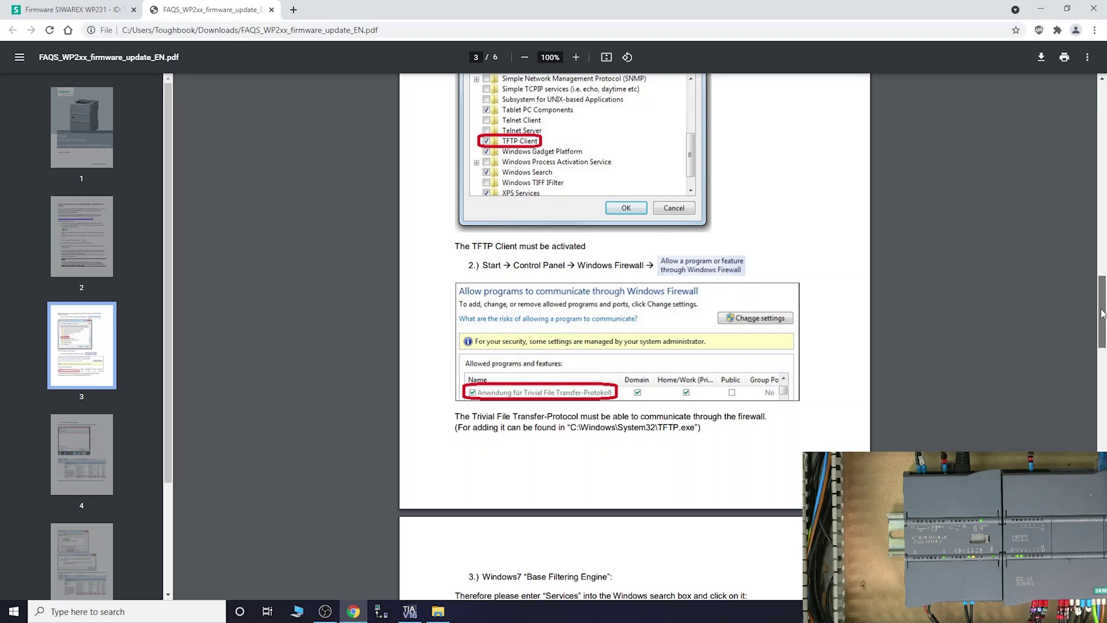
drag(1101, 308, 1101, 334)
scroll(1101, 333, up, 5)
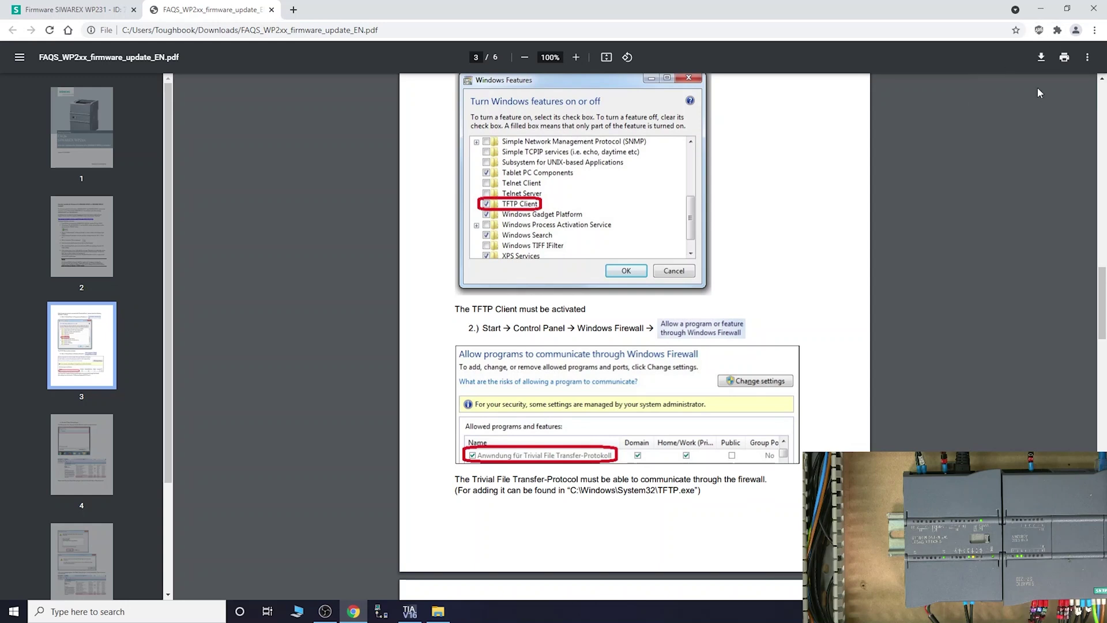
click(1039, 9)
Inspect the Firmware and SIWATOOL folders inside WP231_FW_3_2_2 in the downloaded firmware archive, and close the archive.
double_click(251, 136)
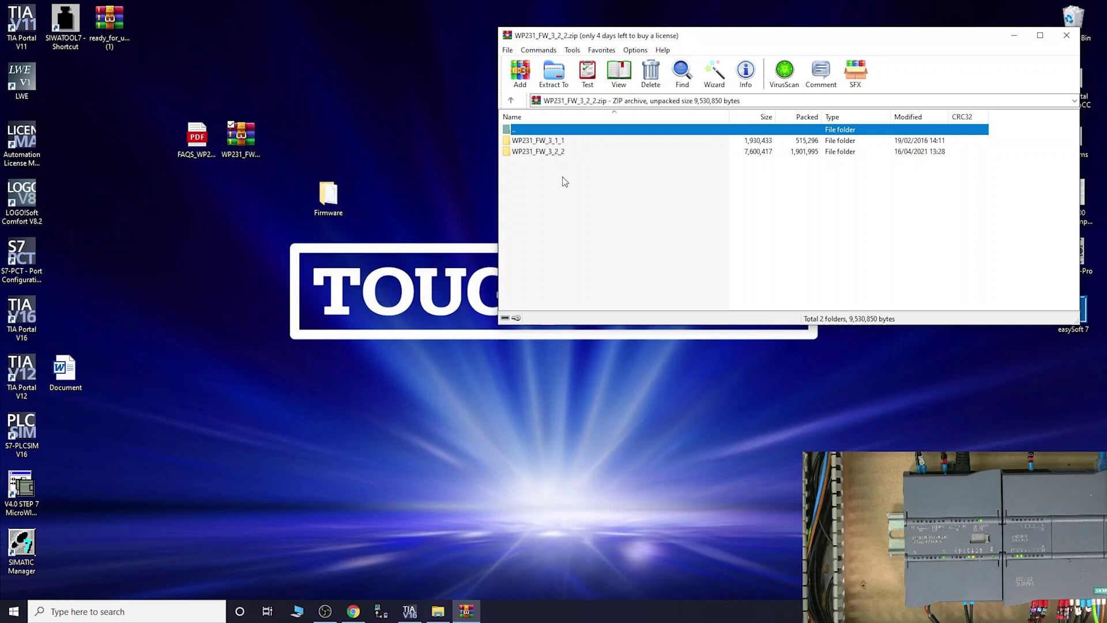
click(554, 152)
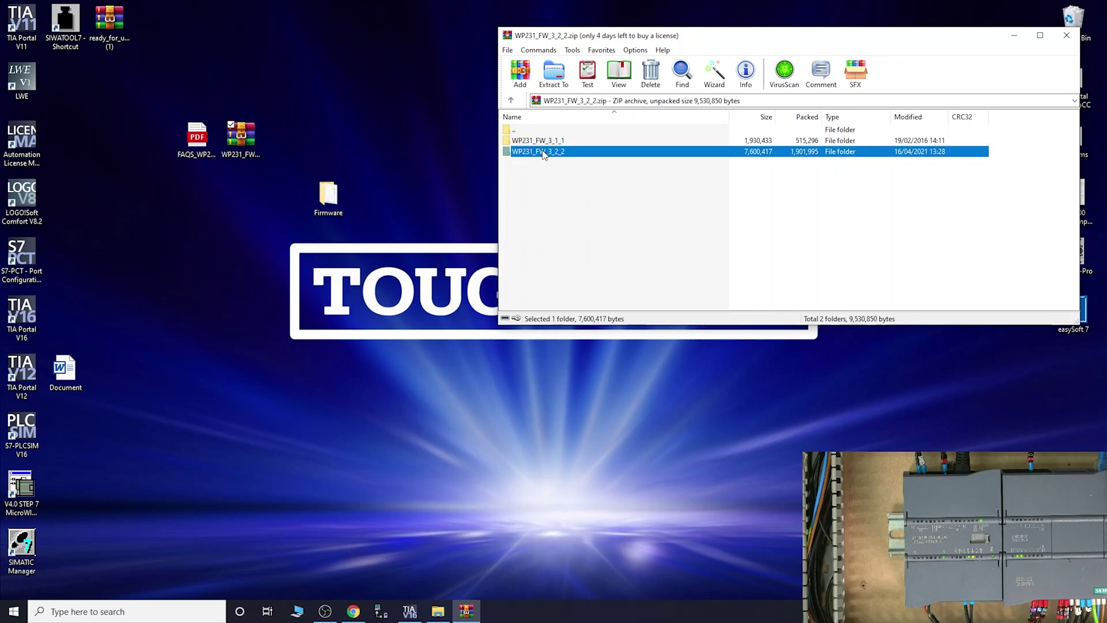
double_click(542, 152)
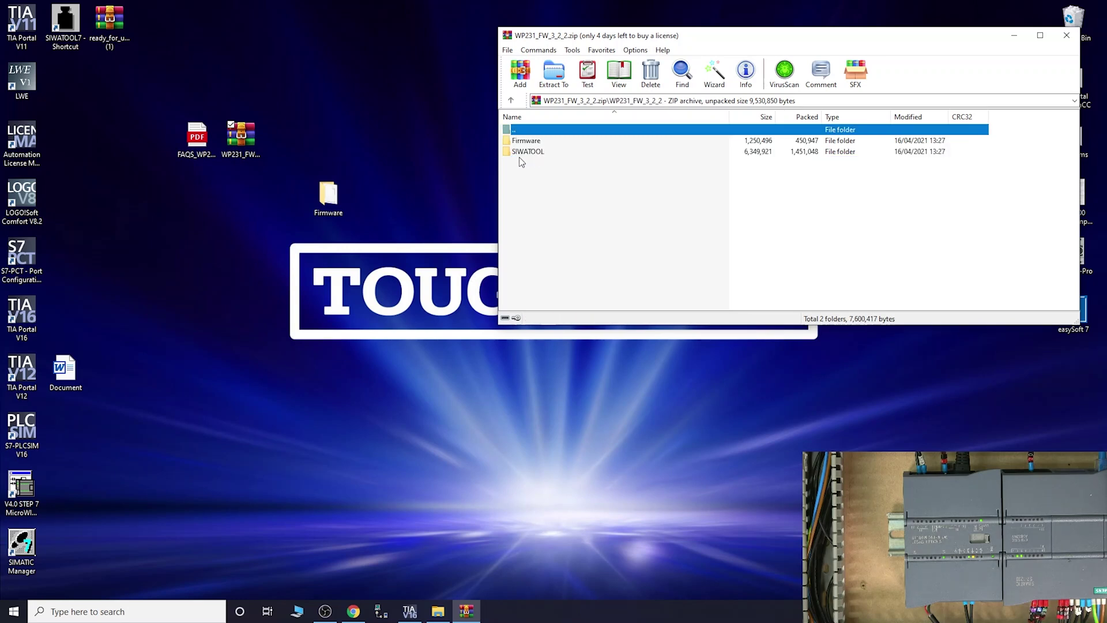
double_click(527, 141)
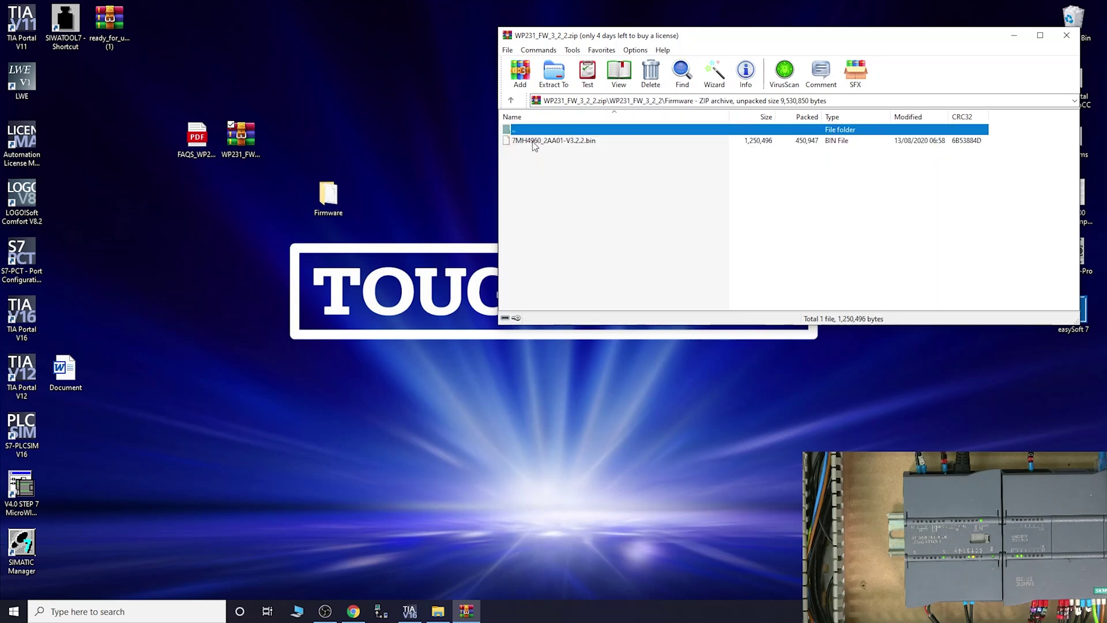
click(511, 100)
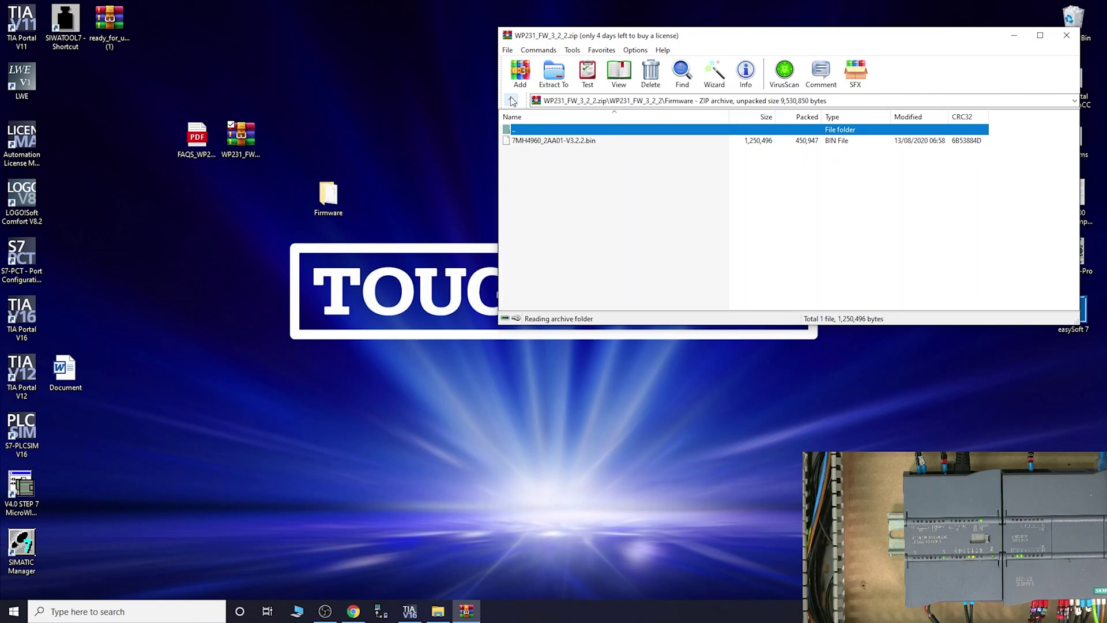
click(531, 153)
double_click(529, 152)
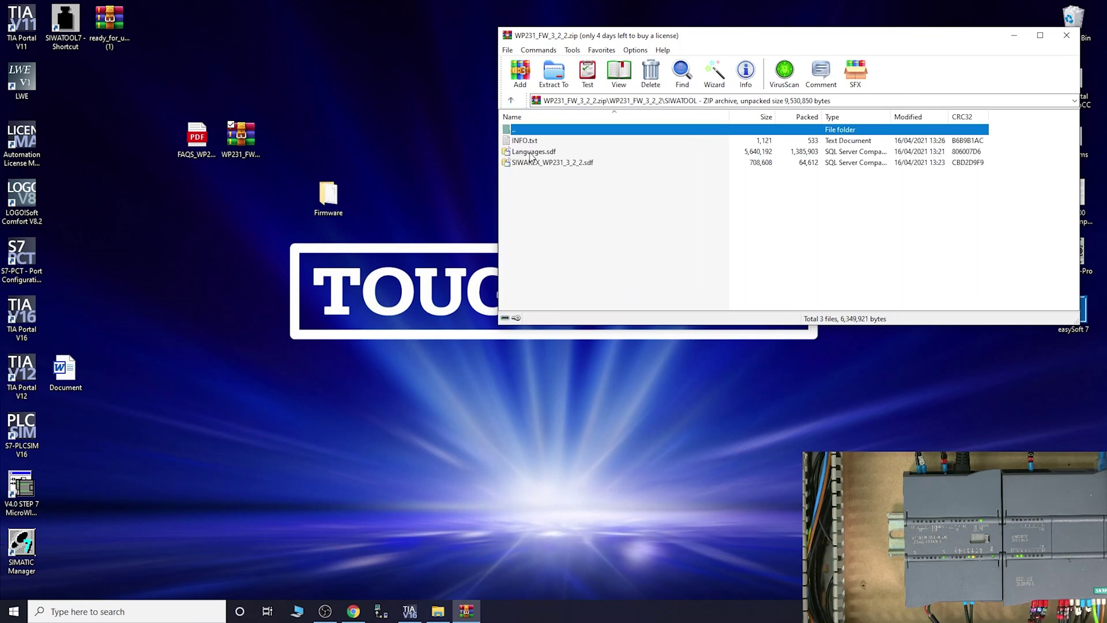
click(1066, 37)
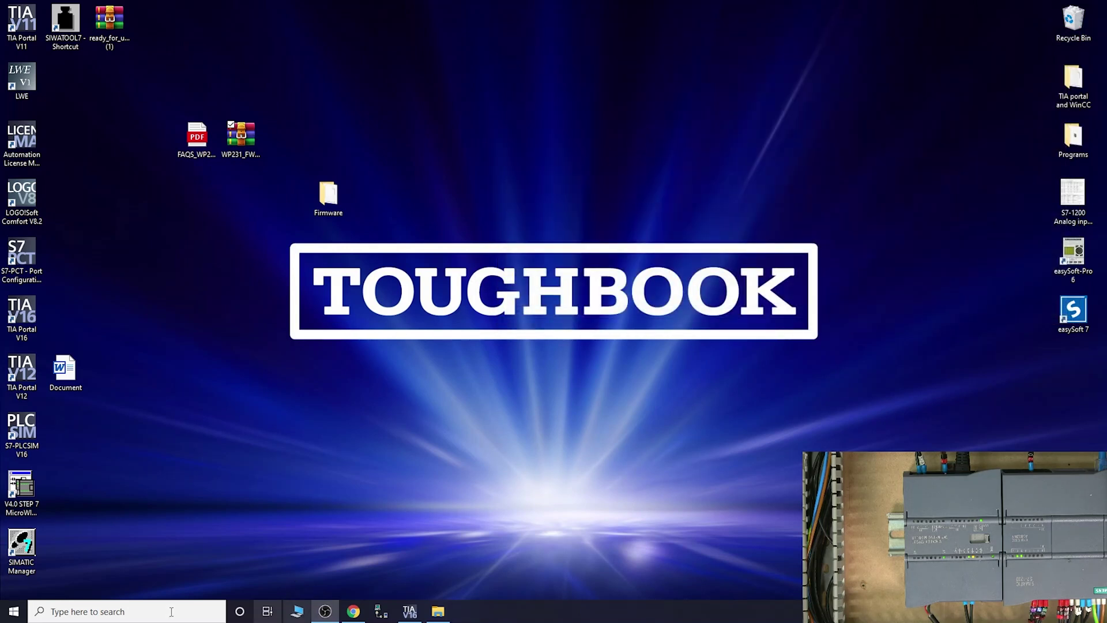
Examine the firmware database files in C:\Program Files (x86)\SIWATool V7\Firmware and close the folder window.
click(301, 617)
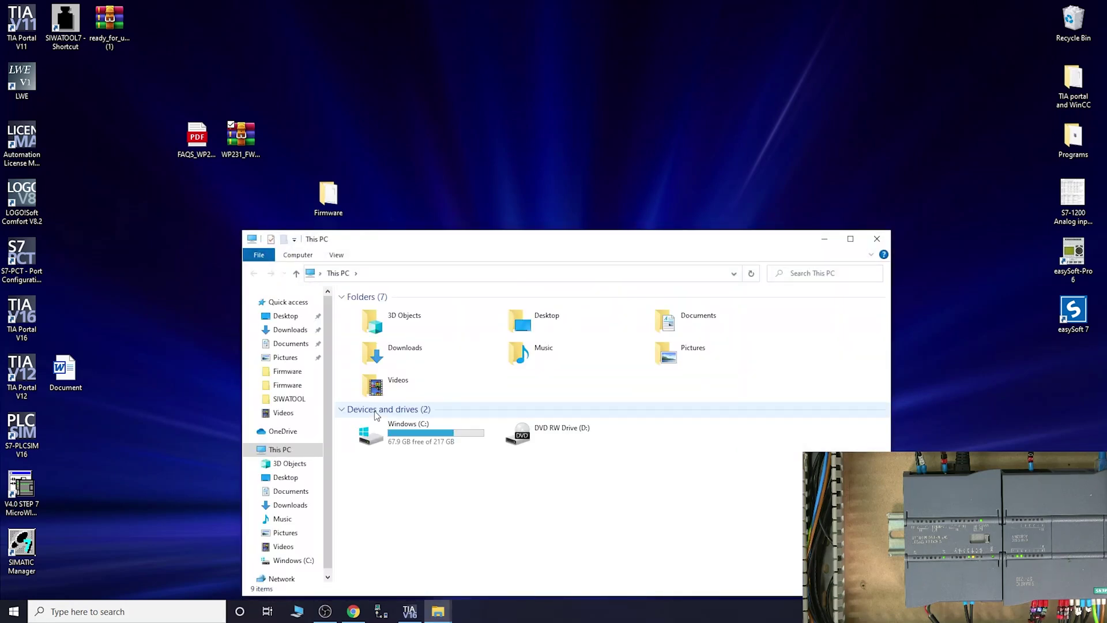
double_click(410, 431)
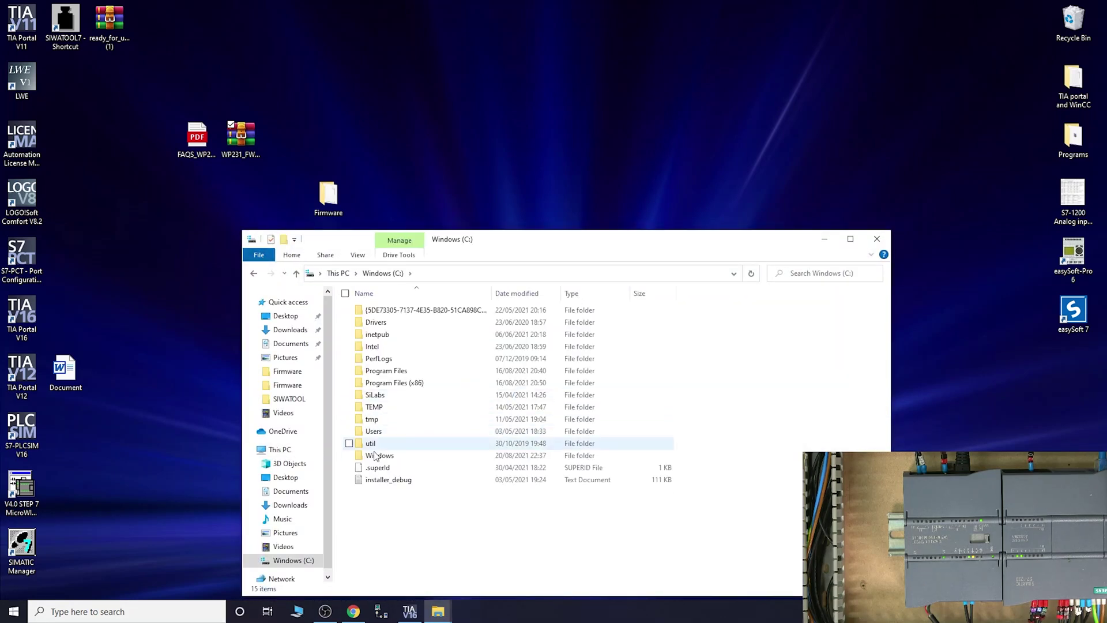
click(407, 385)
double_click(408, 383)
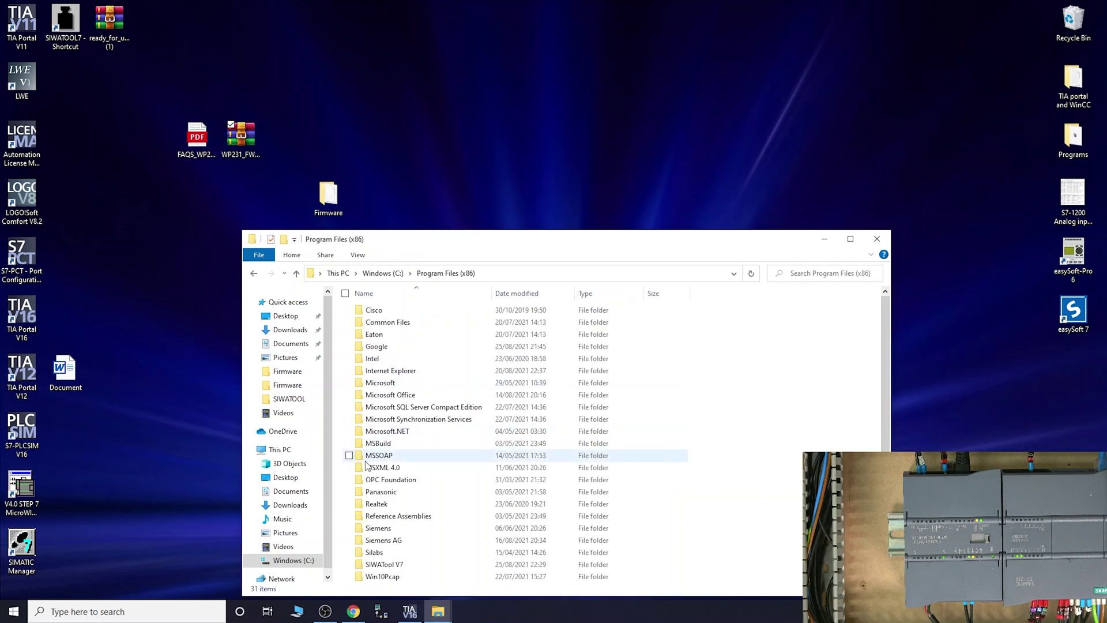
double_click(389, 565)
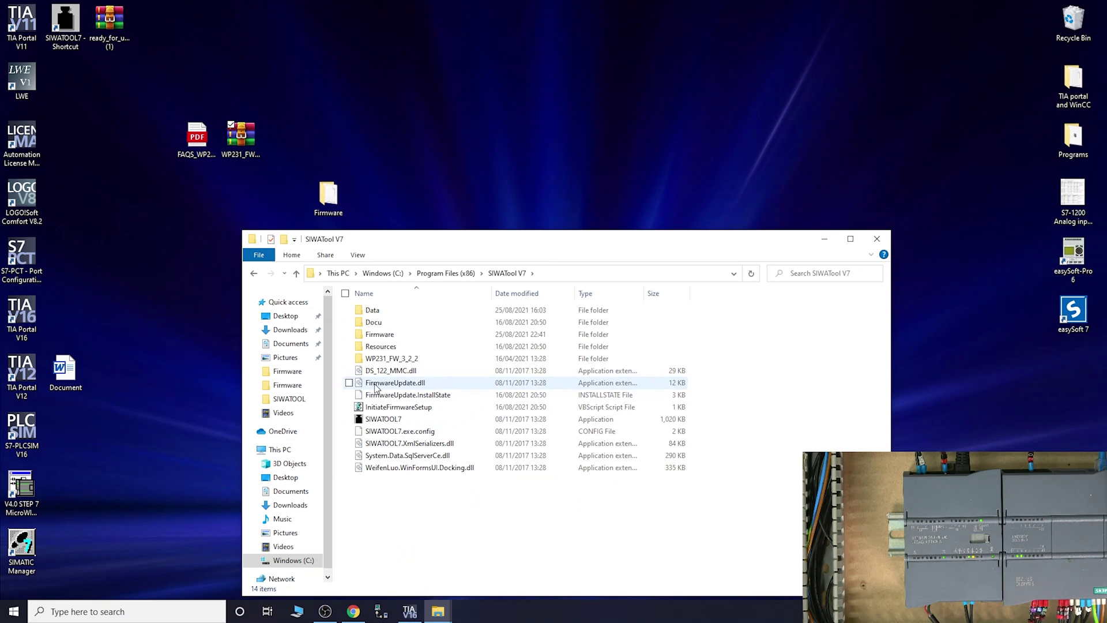
double_click(379, 338)
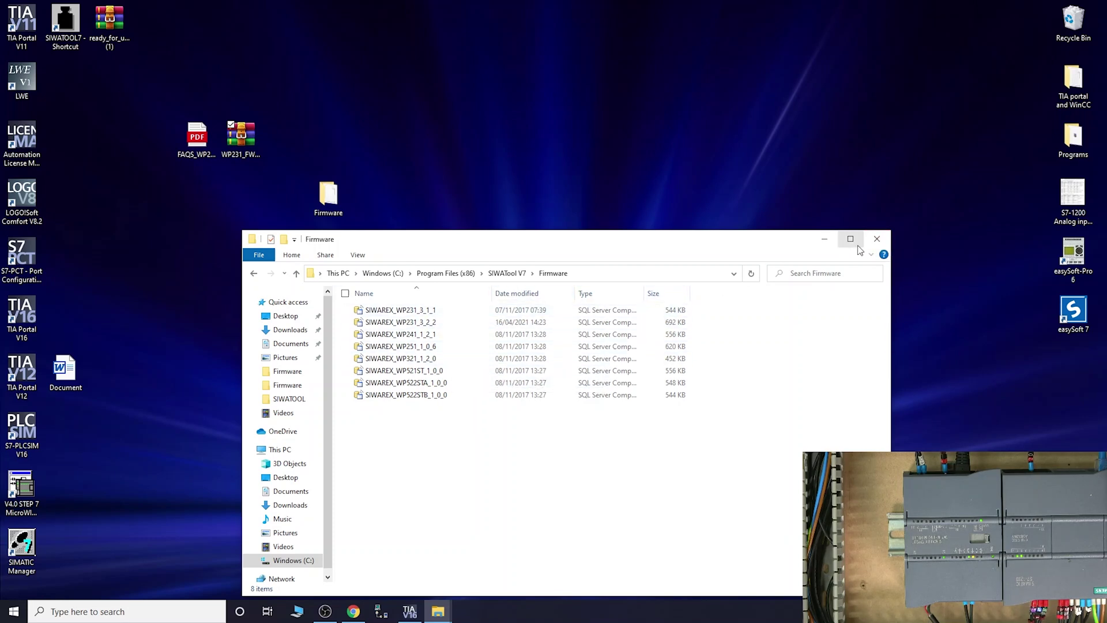
click(877, 240)
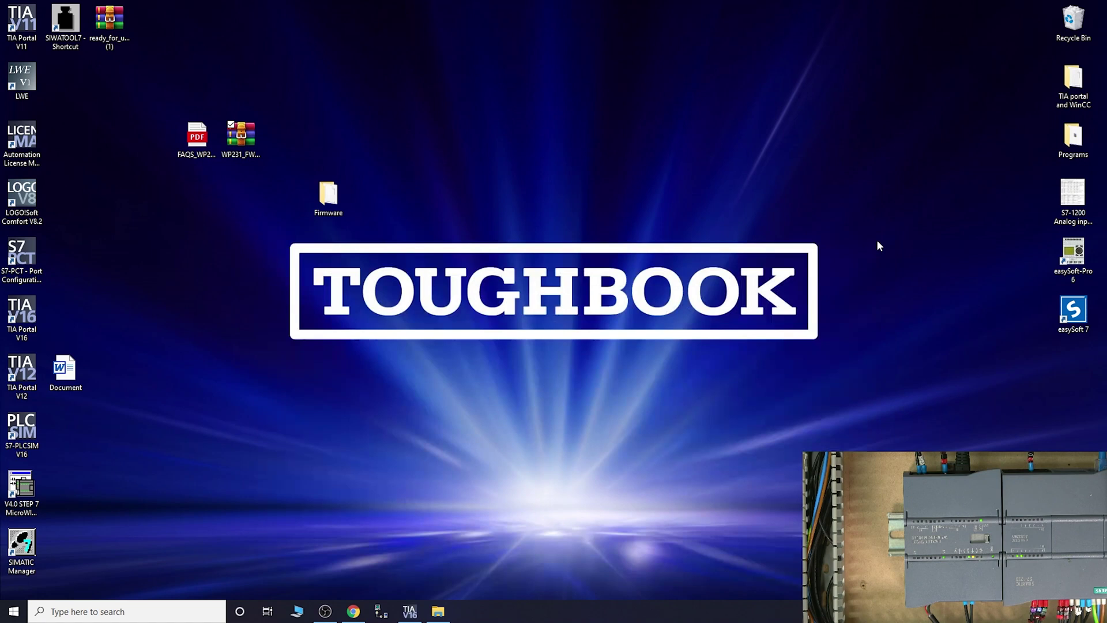
Start SIWATOOL V7 with the SIWAREX WP231 device, version 3.1.1, NAWI - September 2017.
double_click(65, 29)
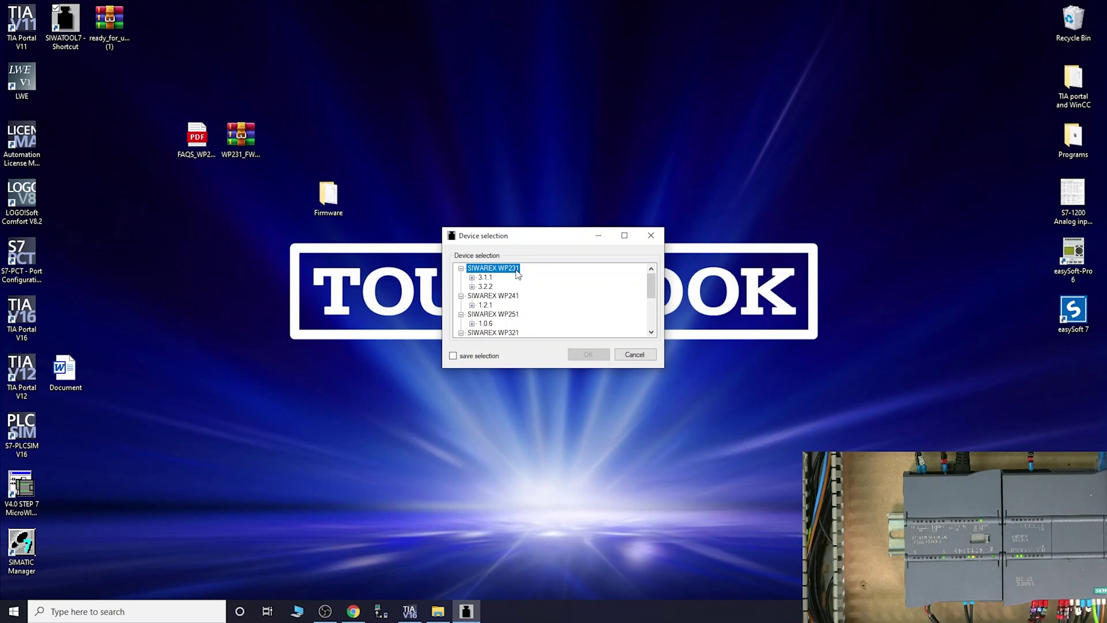
click(485, 287)
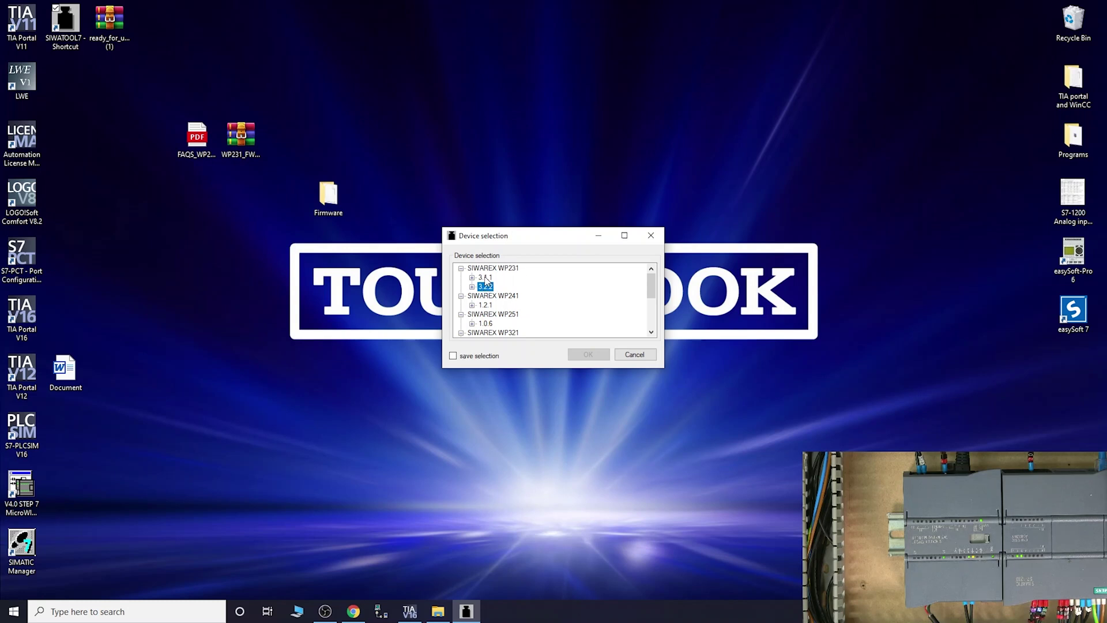
click(484, 278)
click(472, 278)
click(527, 287)
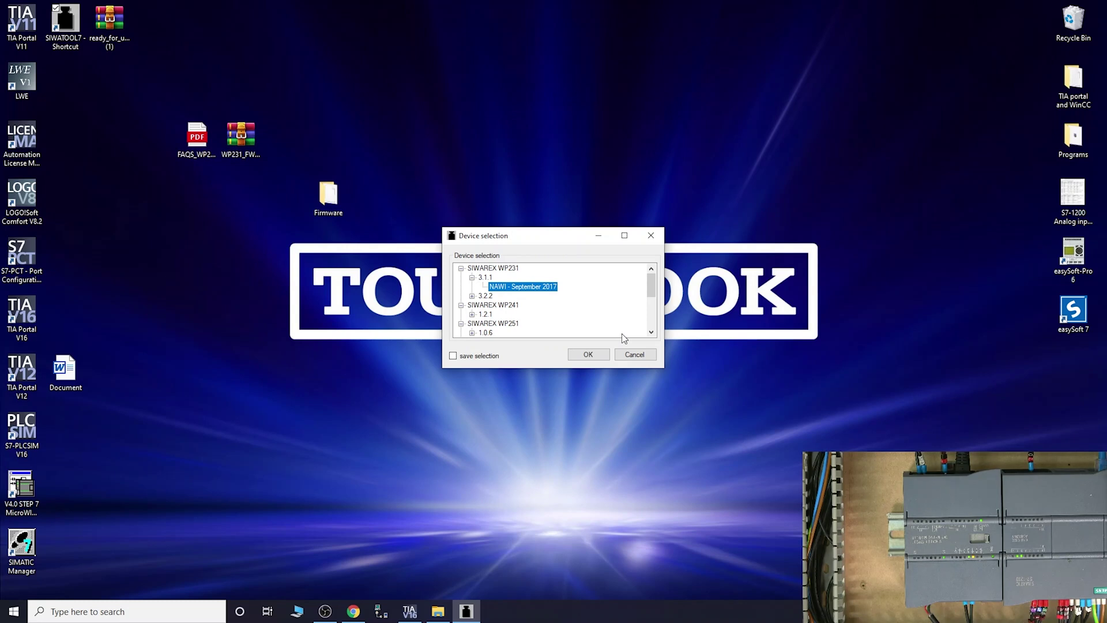
click(593, 354)
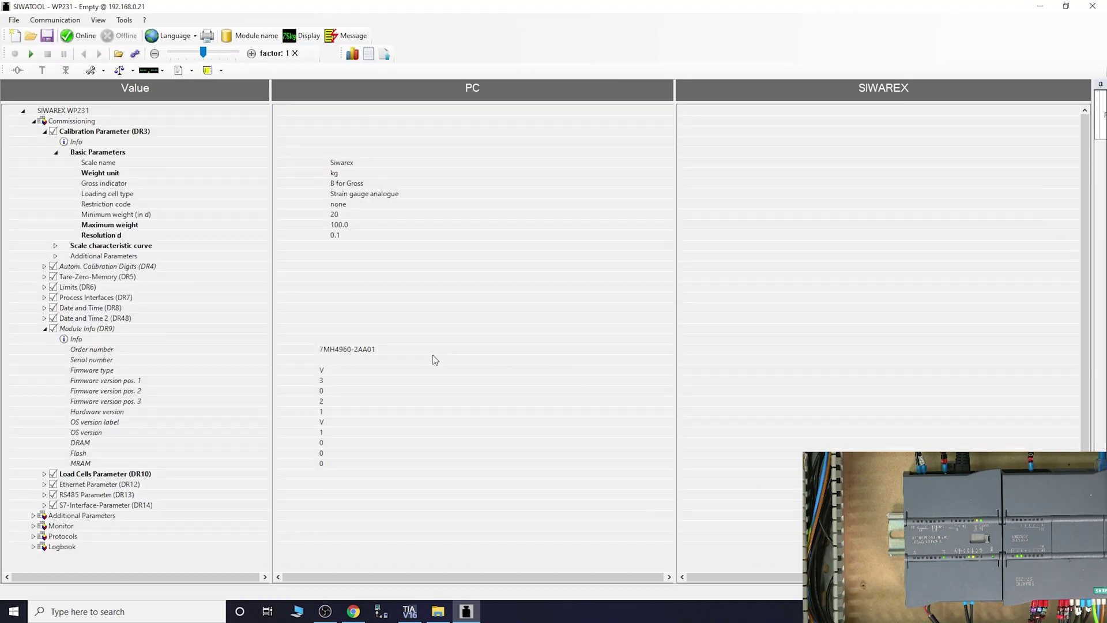
Switch to TIA Portal, go online with the CPU 1212C and put it in STOP mode.
click(409, 611)
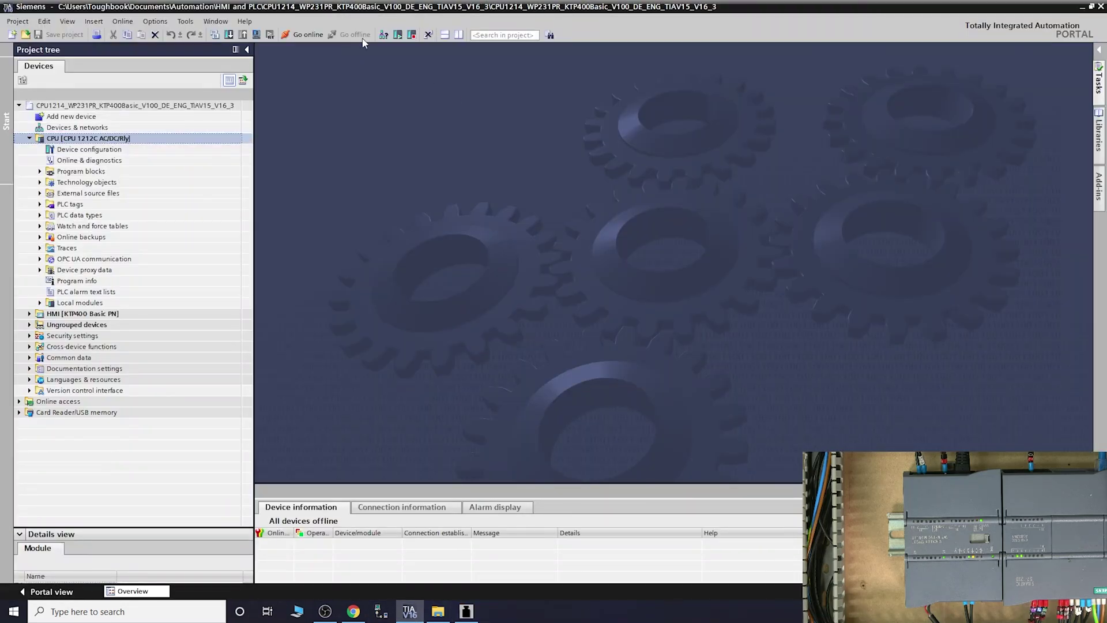
click(310, 35)
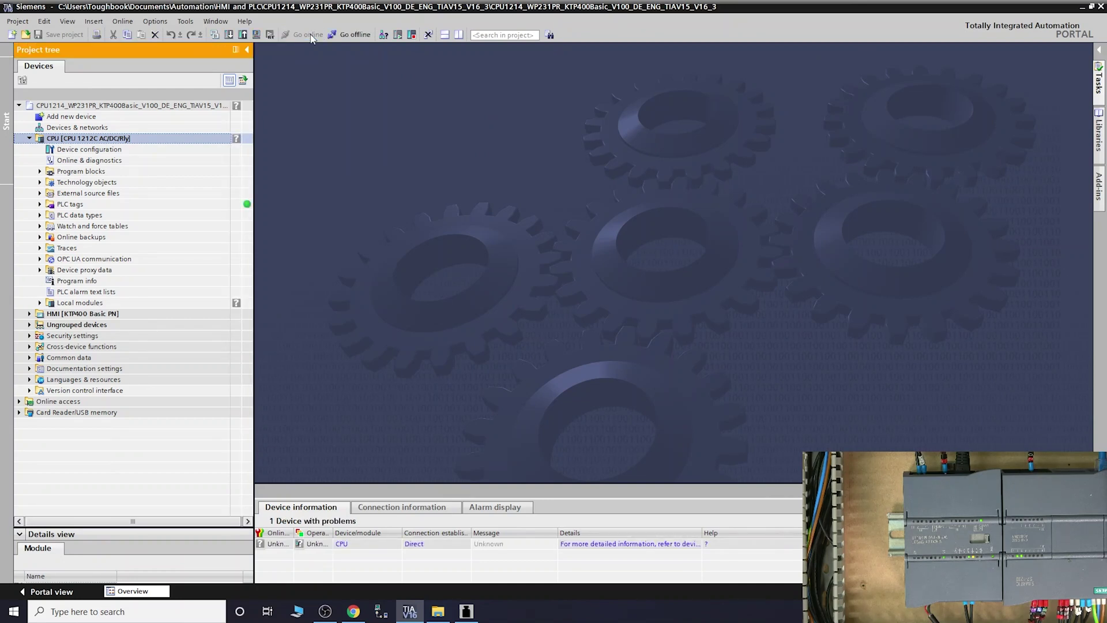
click(411, 35)
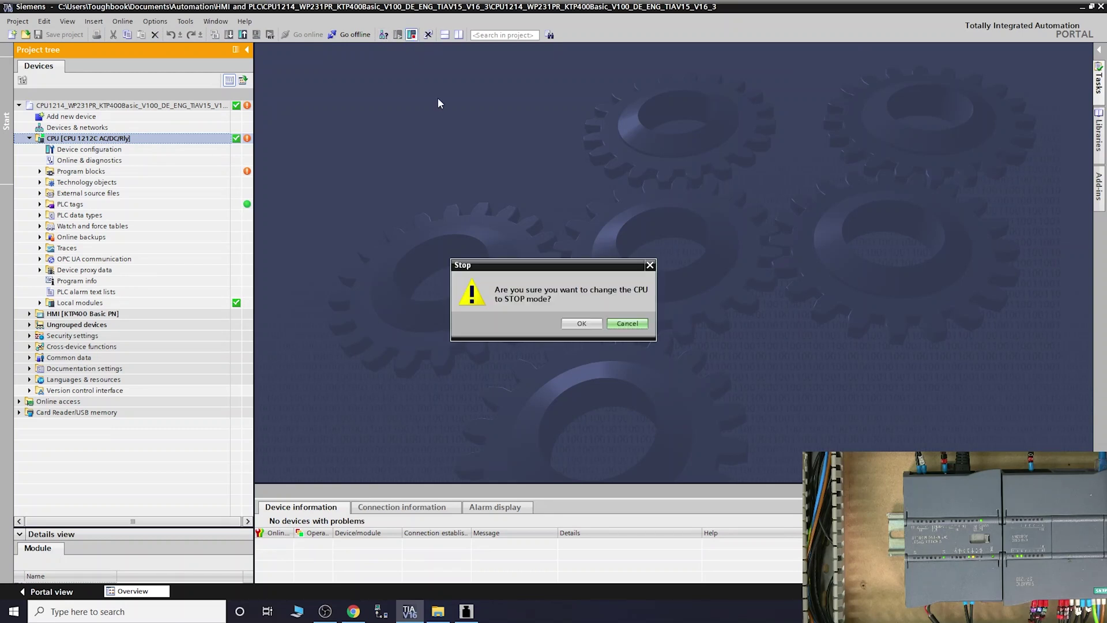
click(586, 324)
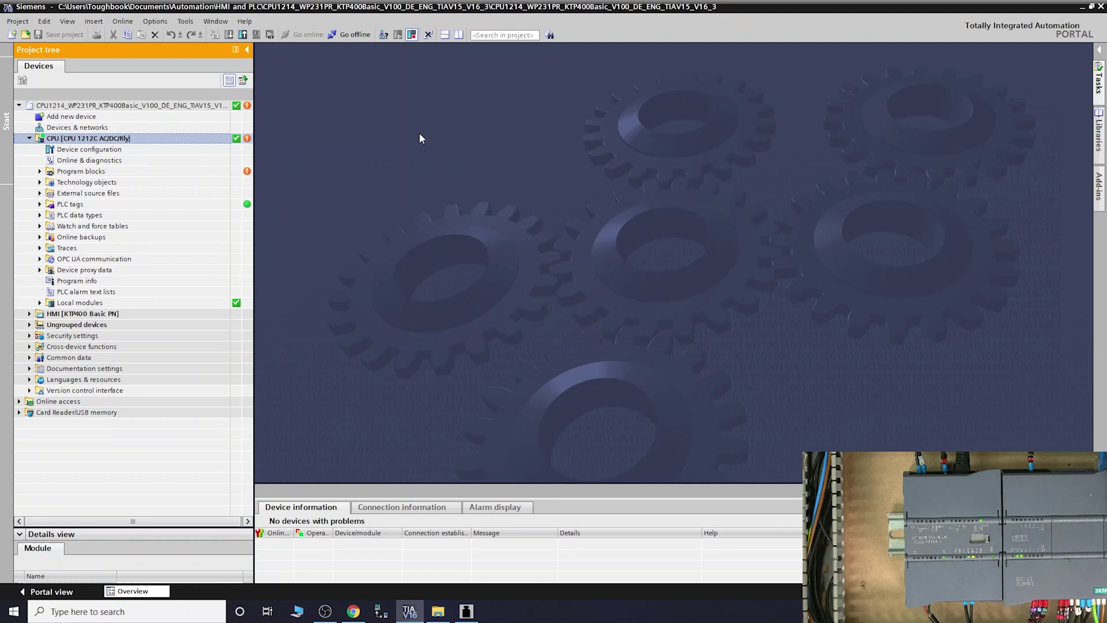
Search for accessible devices over the Realtek USB GbE Family Controller, check the CPU and SIWAREX addresses, and return to SIWATOOL.
click(384, 34)
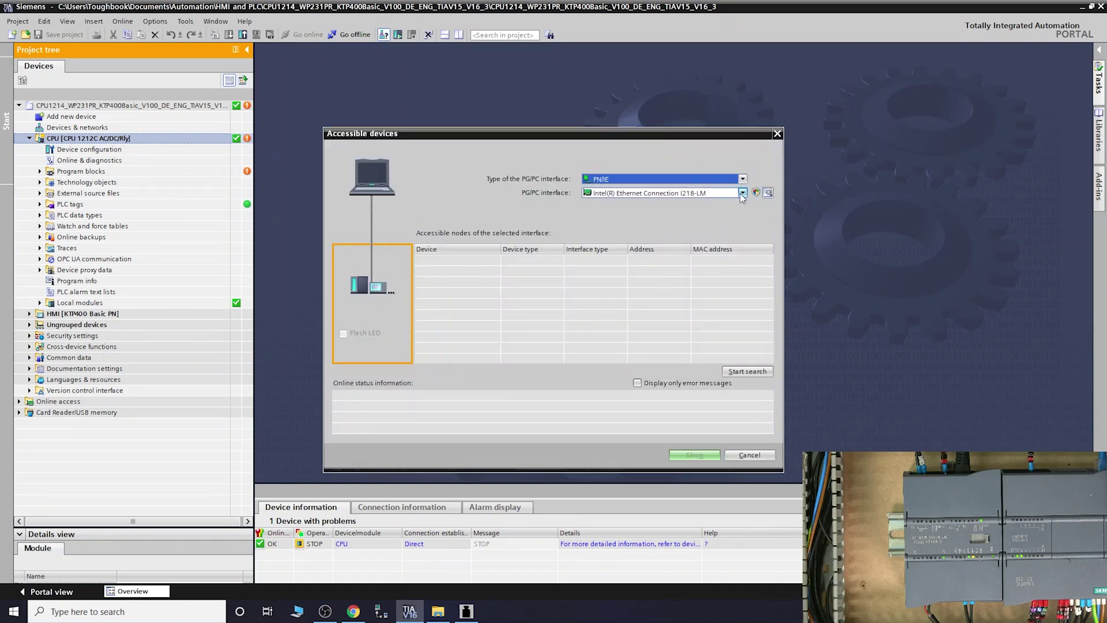
click(722, 195)
click(638, 224)
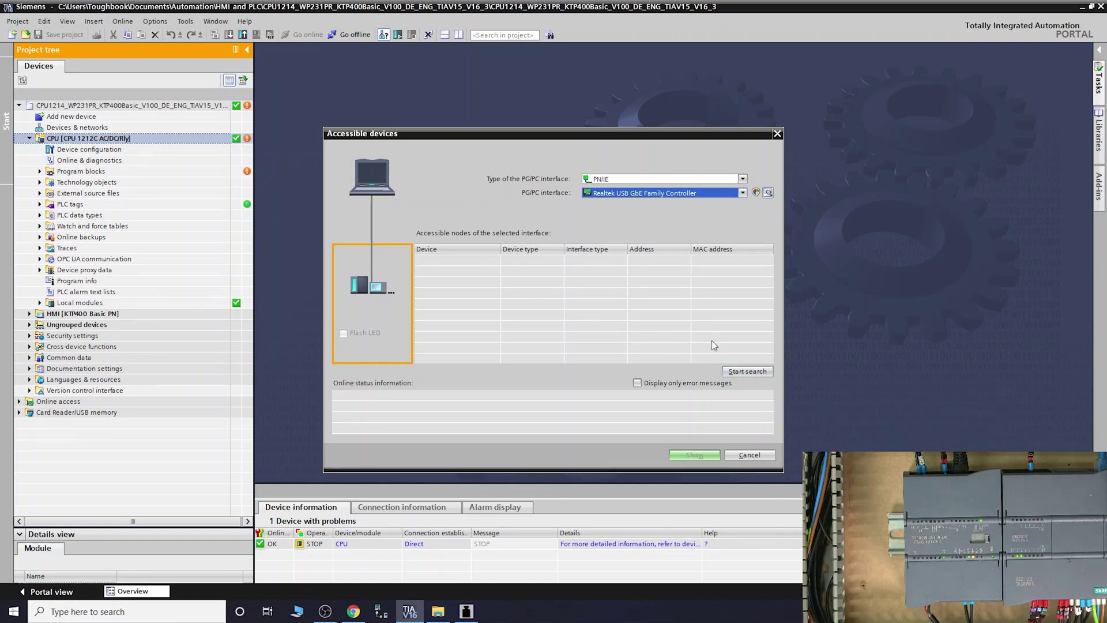
click(750, 371)
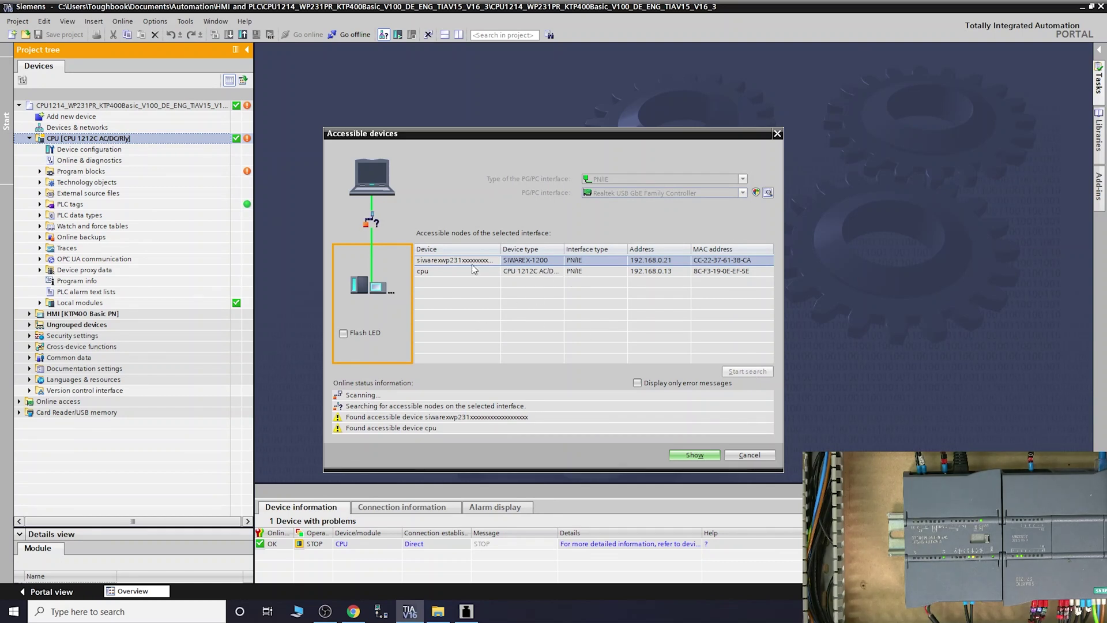
click(655, 270)
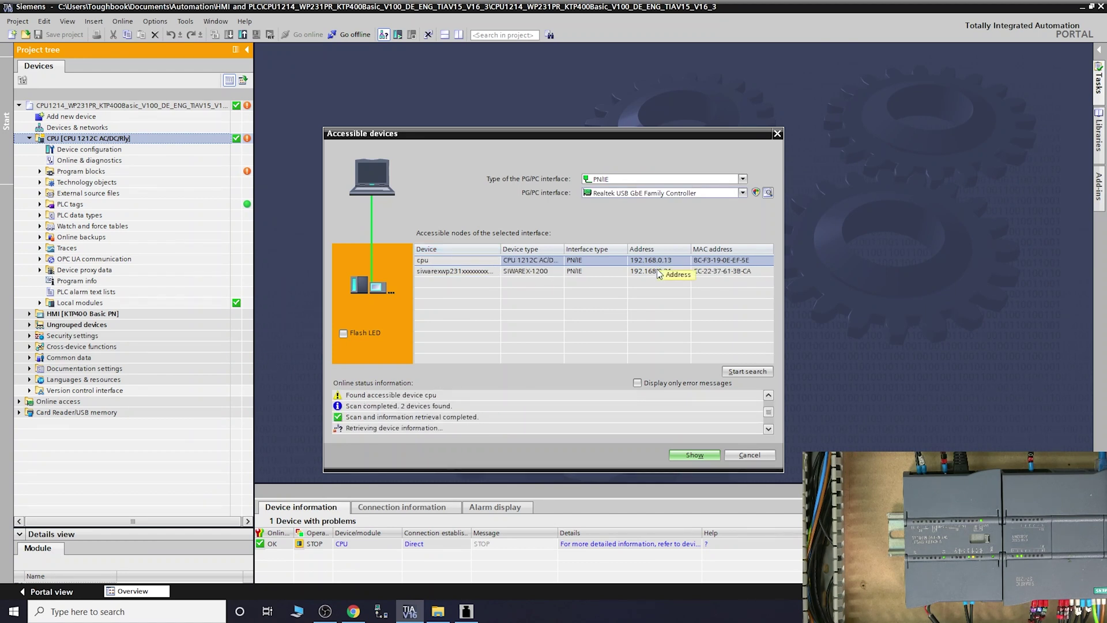
click(659, 272)
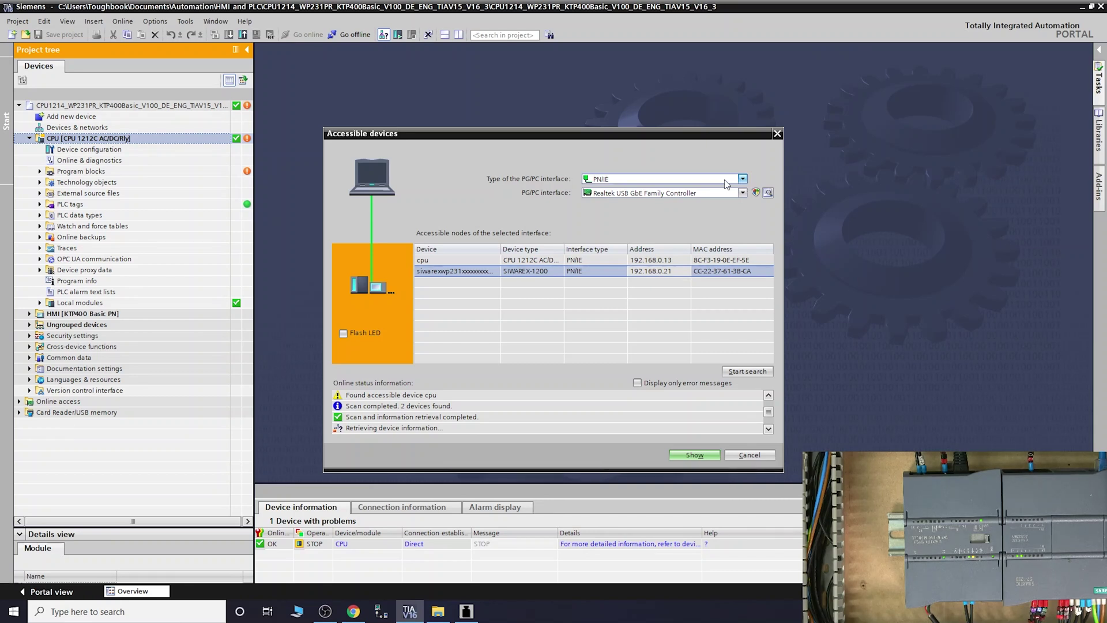
click(776, 134)
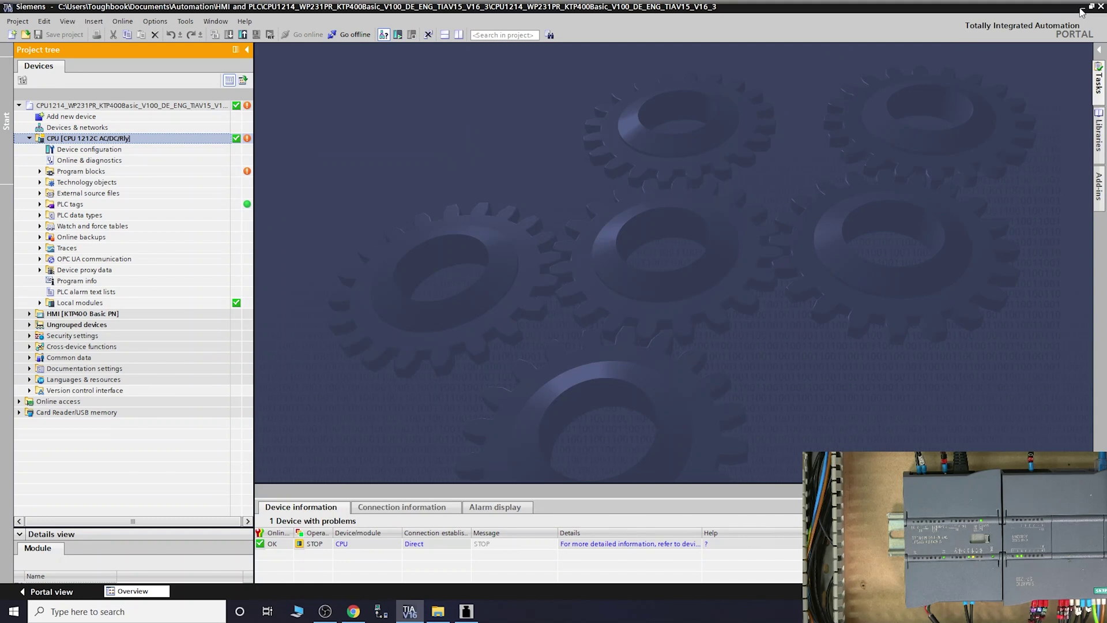
click(1082, 7)
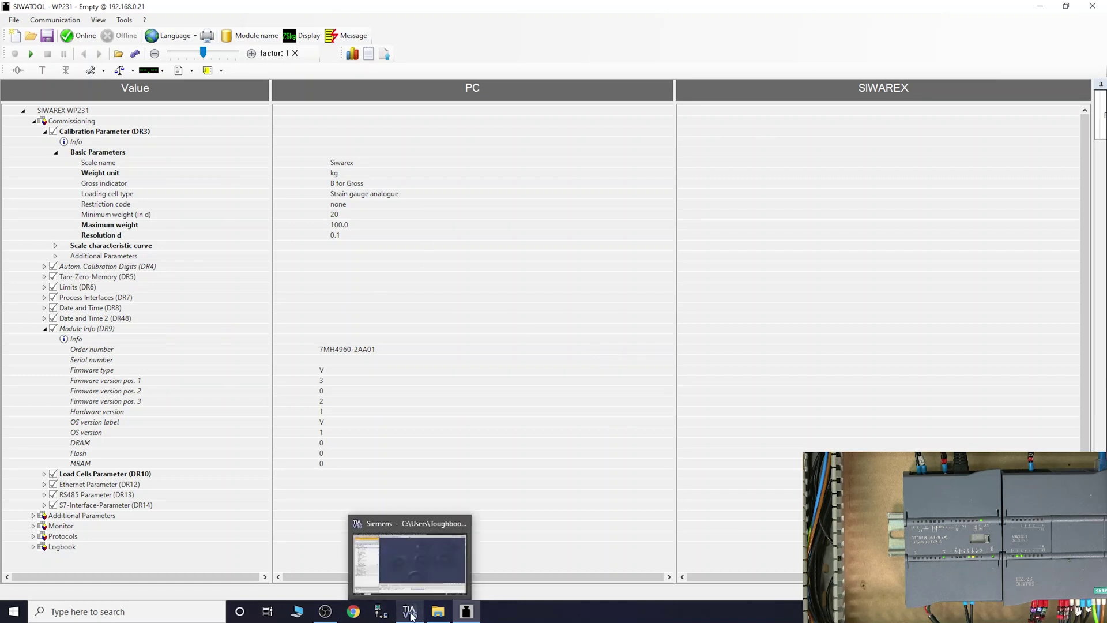
click(353, 612)
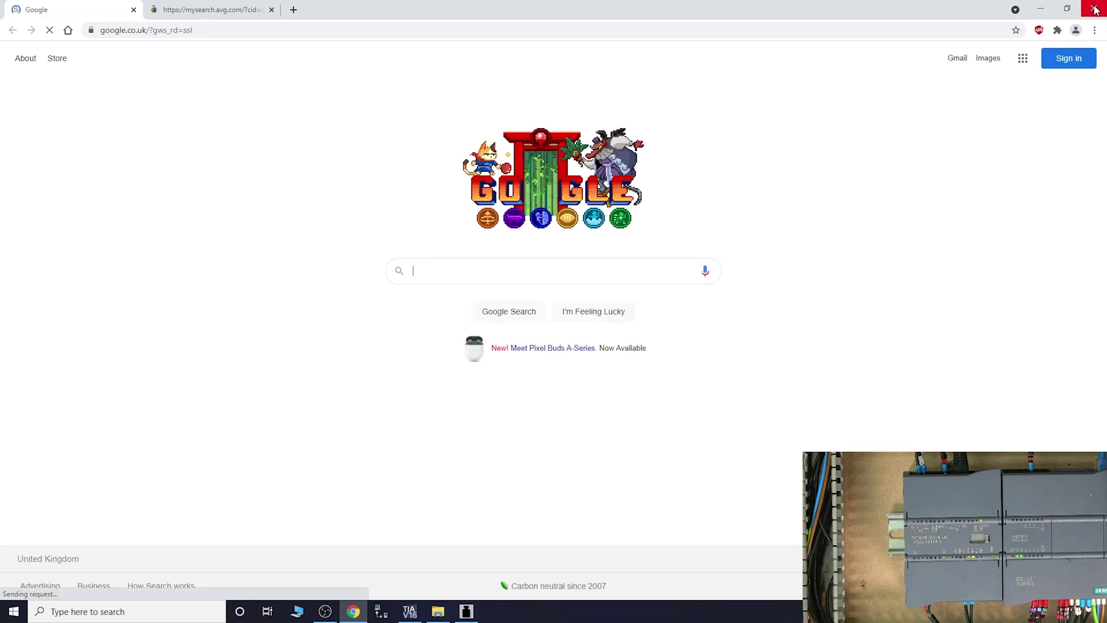
click(1095, 9)
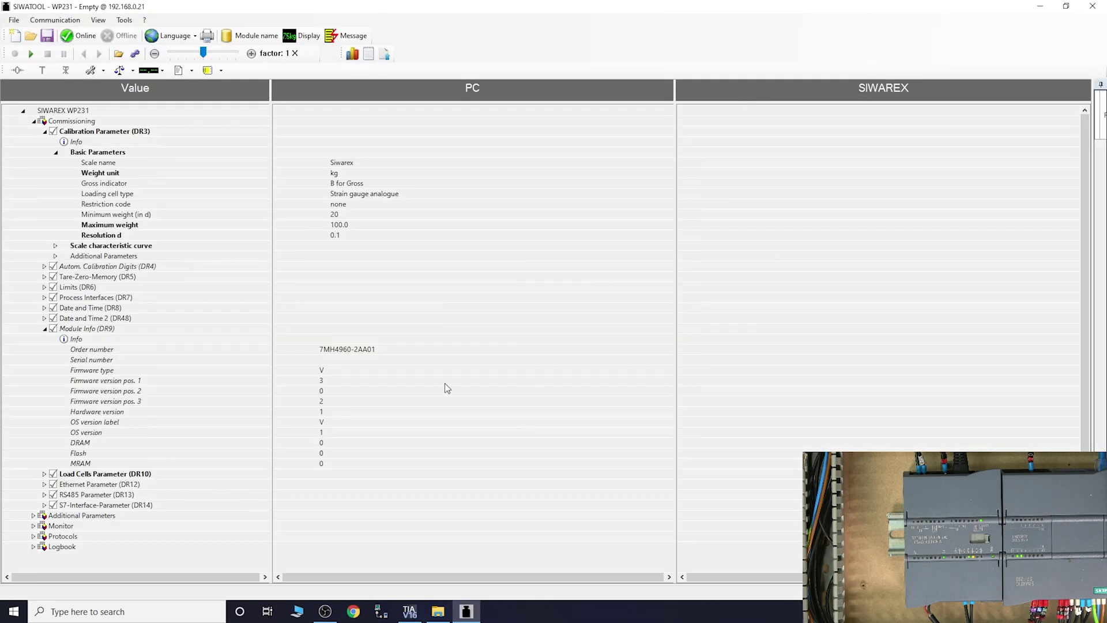
click(1041, 7)
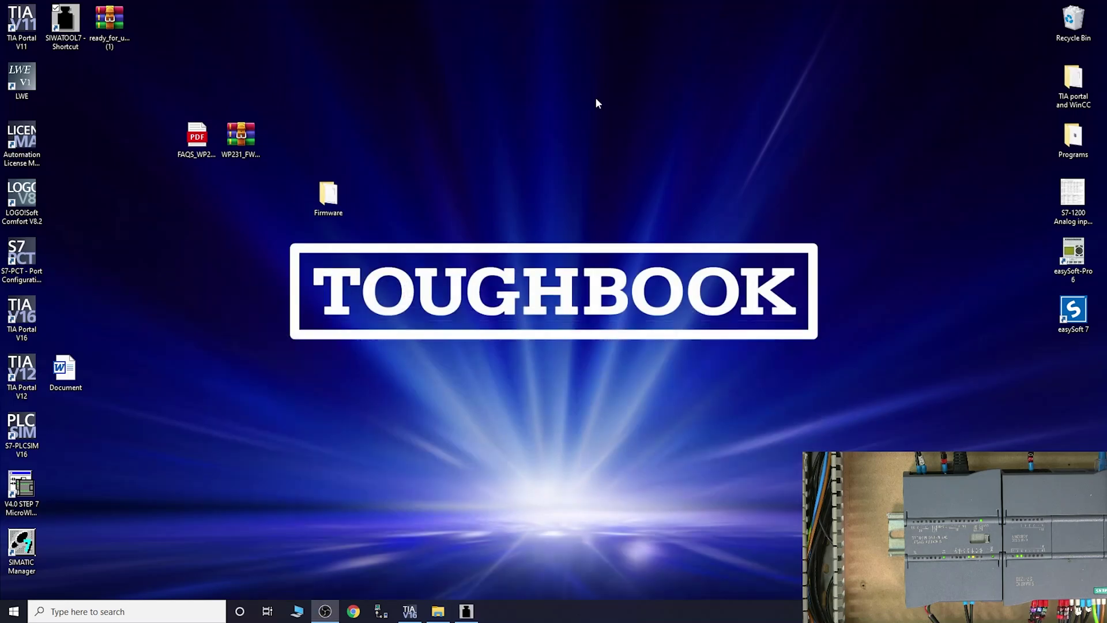
Open the FAQS_WP2xx_firmware_update_EN PDF, read the numbered firmware update procedure on page 2 and minimise the document.
click(195, 141)
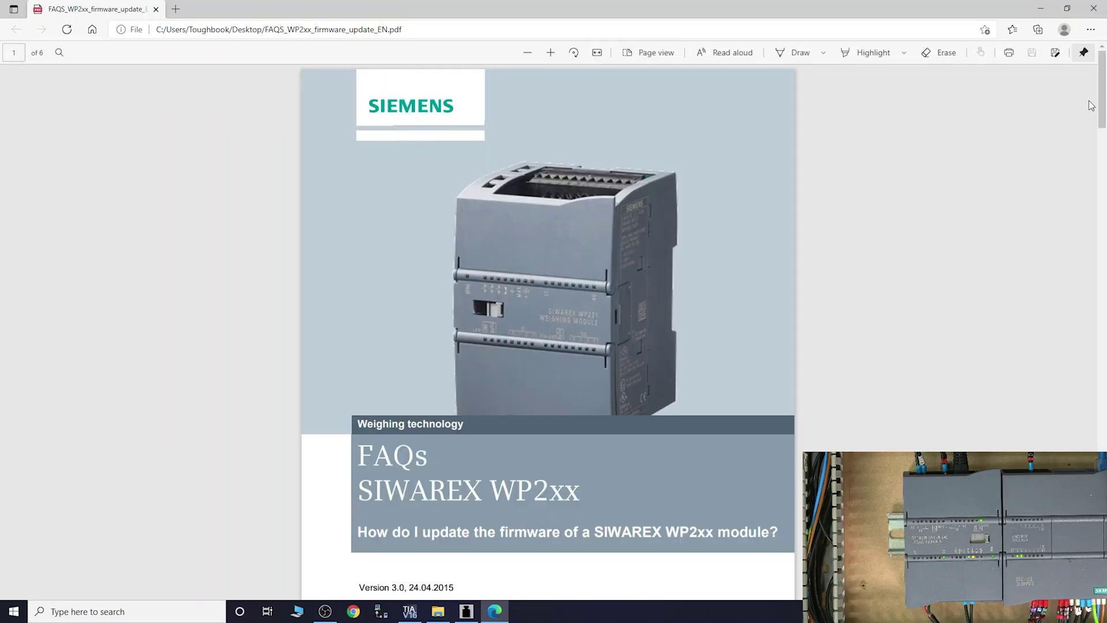
drag(1101, 123, 1103, 212)
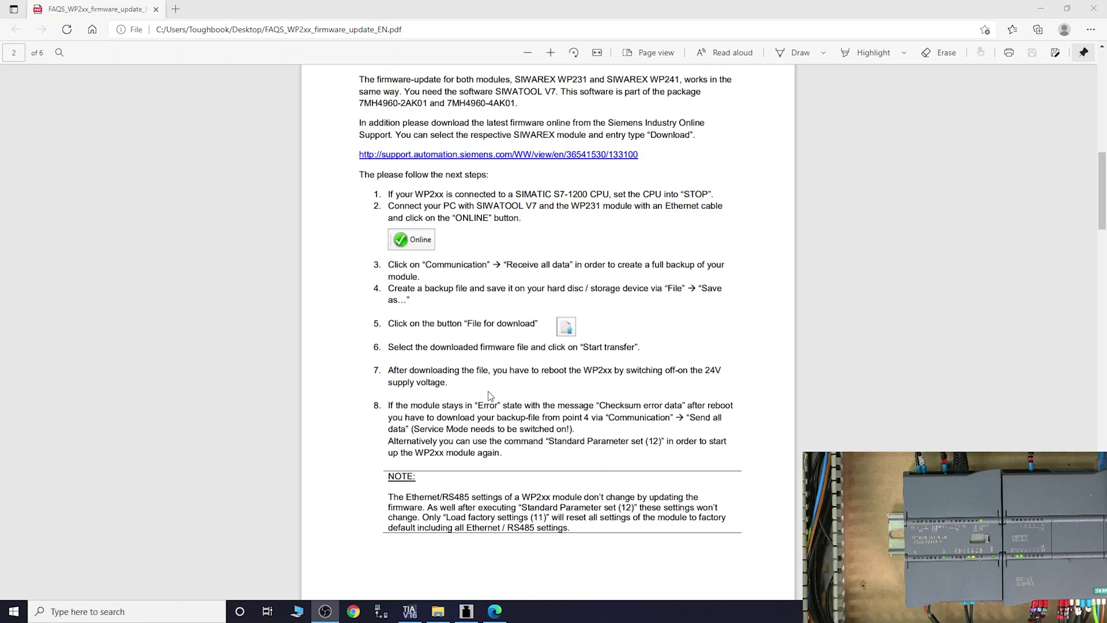
click(1044, 8)
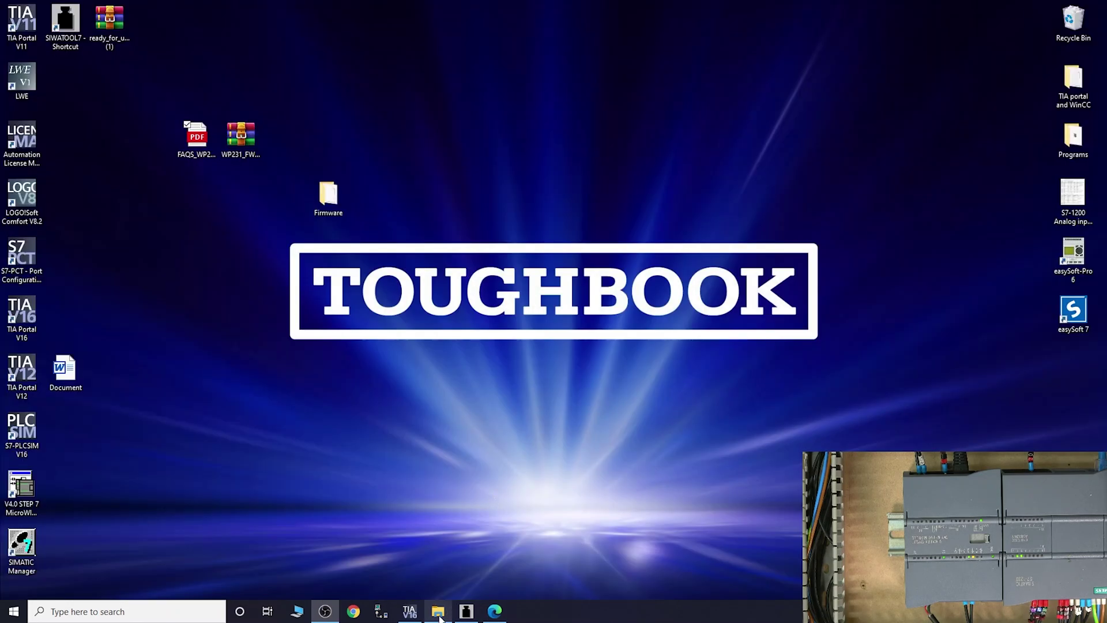
Switch to SIWATOOL, go online with the WP231 module and read all its data records into the PC.
click(467, 611)
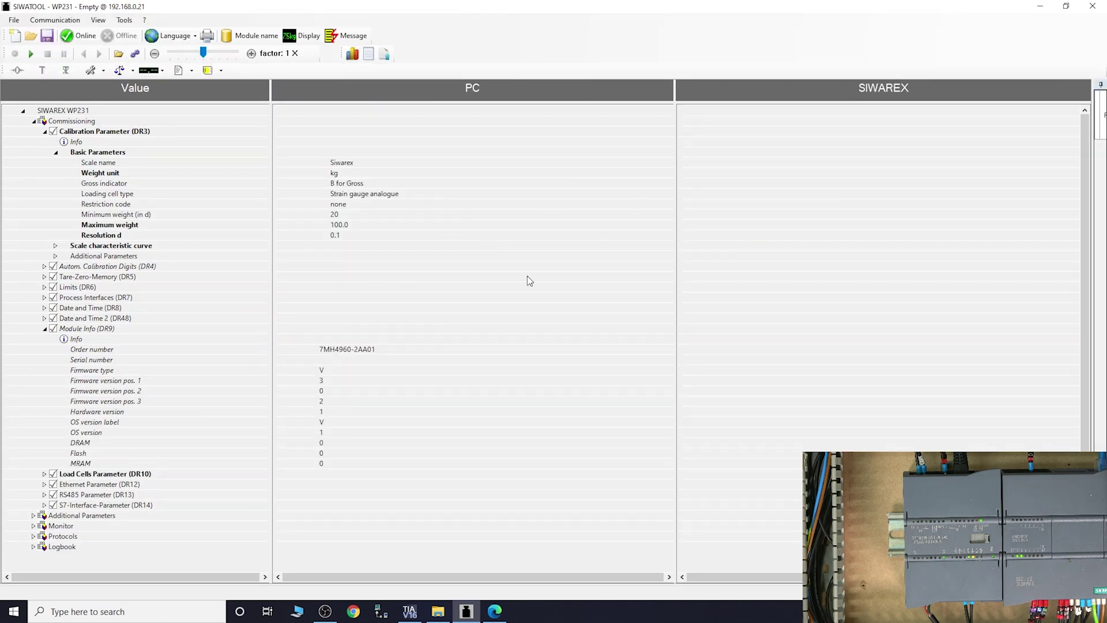
click(85, 38)
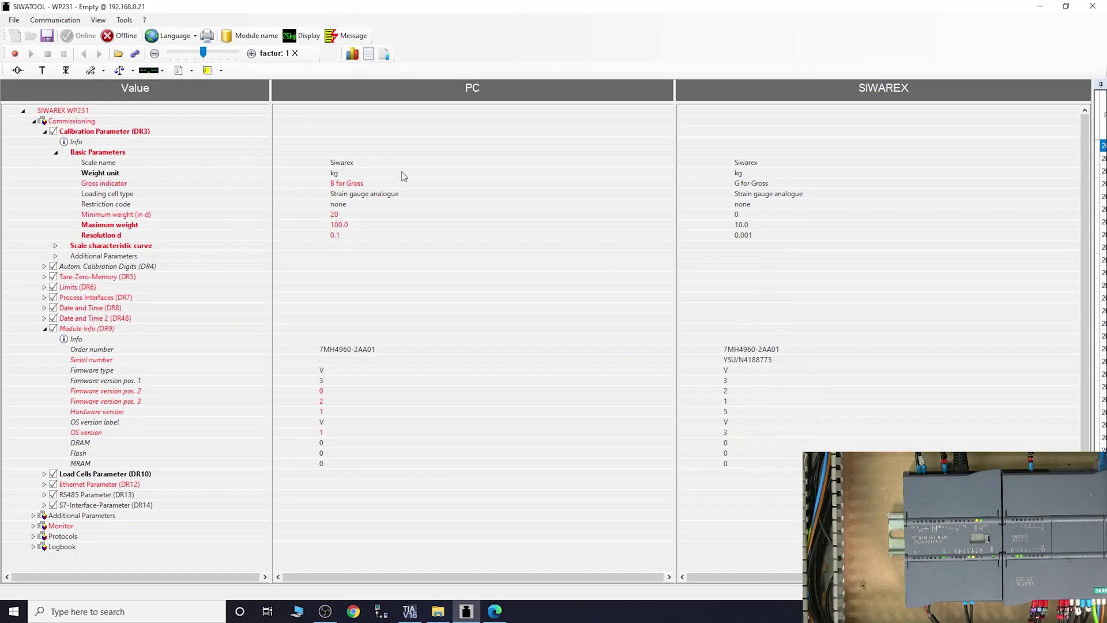
click(57, 21)
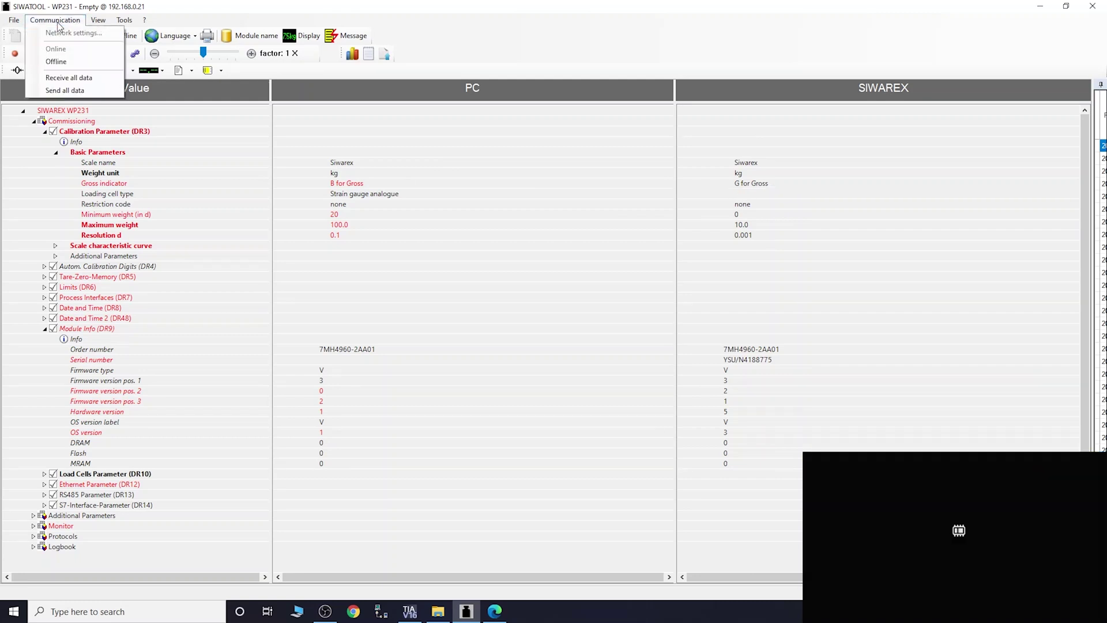
click(67, 77)
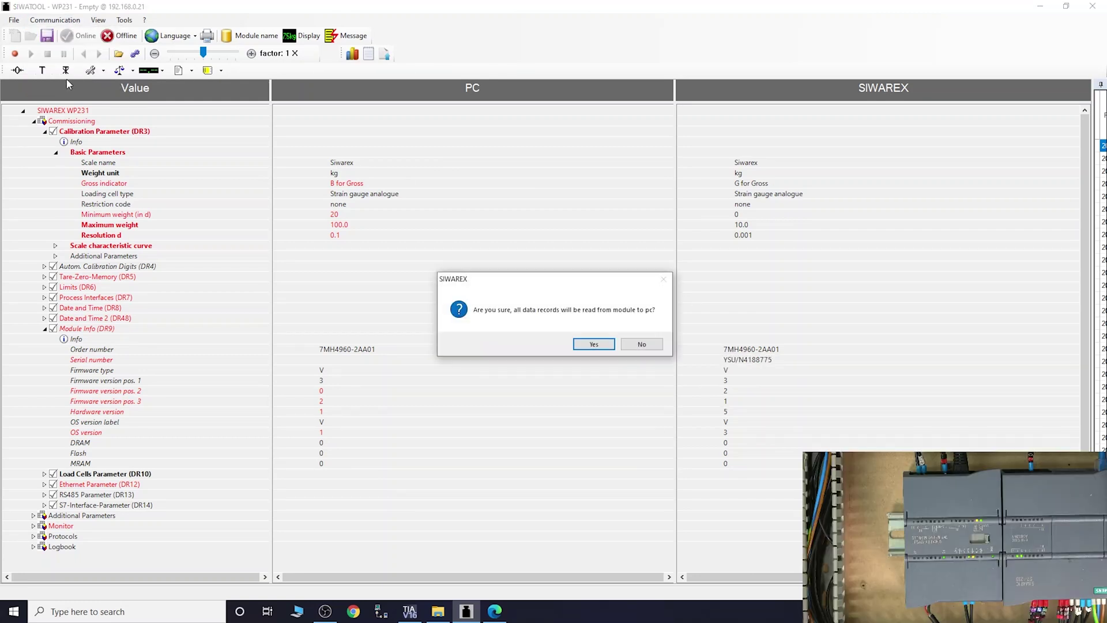
click(593, 345)
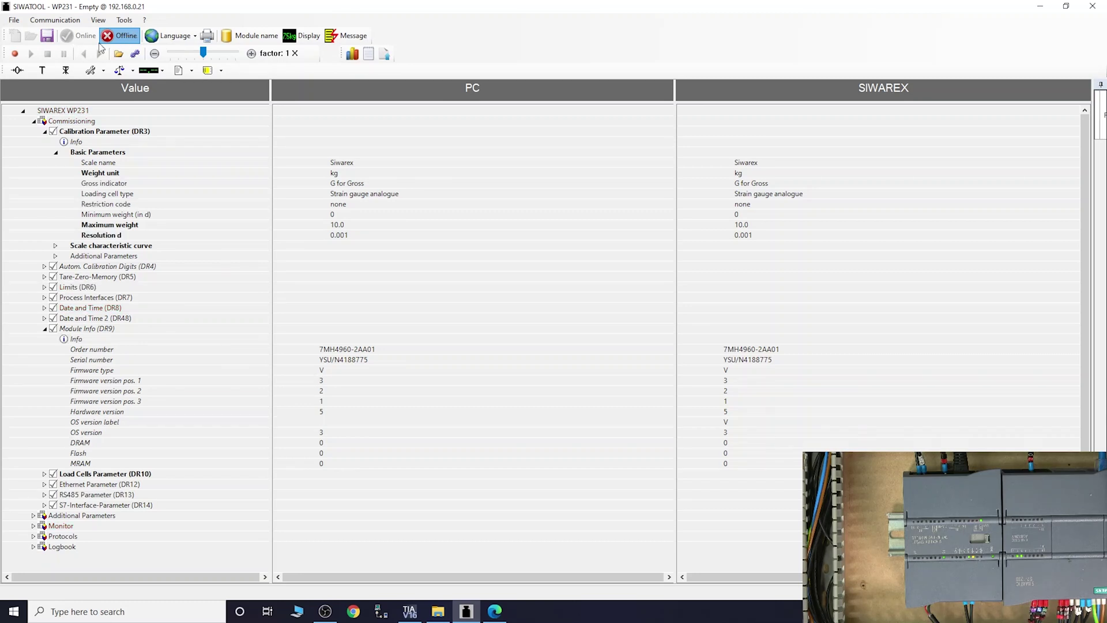
Go offline and save the received data as Back up 25 in the Documents folder, replacing the existing file.
click(118, 54)
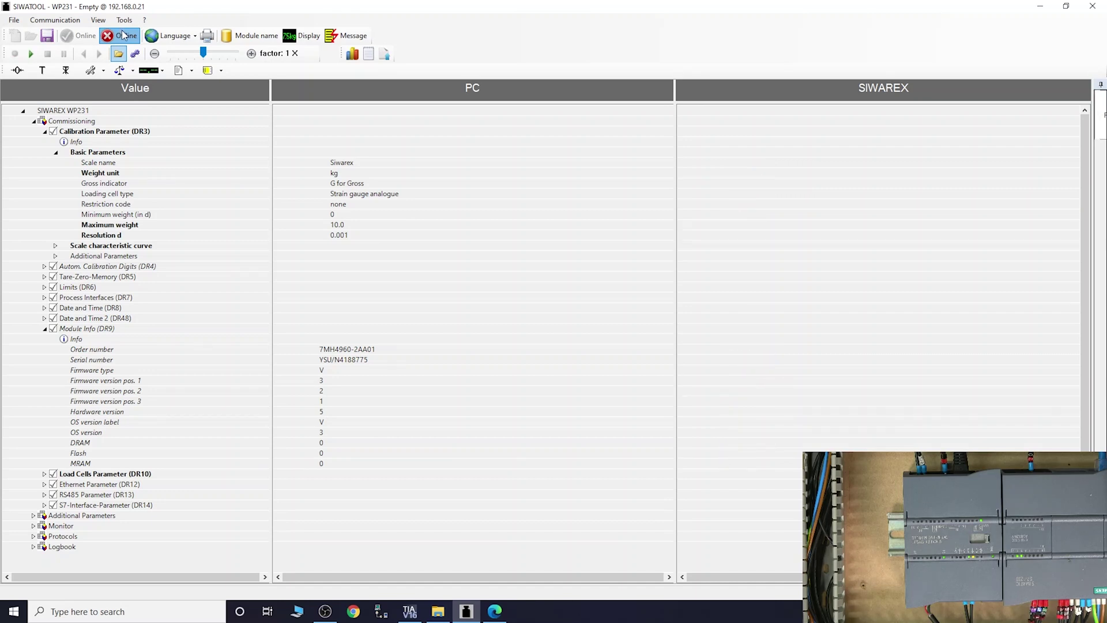
click(85, 37)
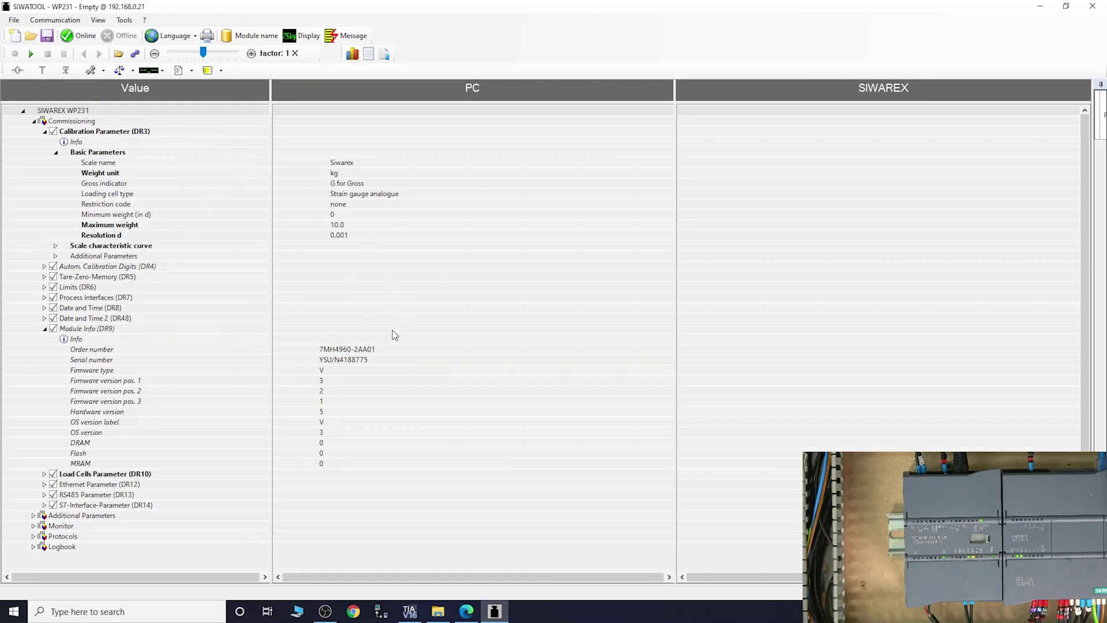
click(14, 20)
click(38, 70)
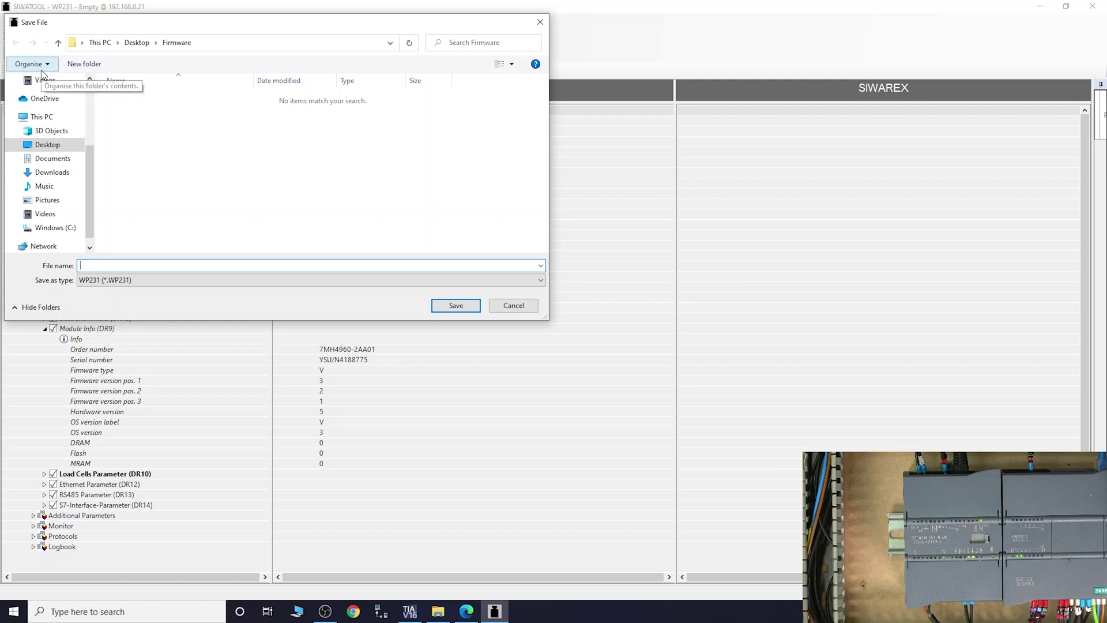
click(50, 159)
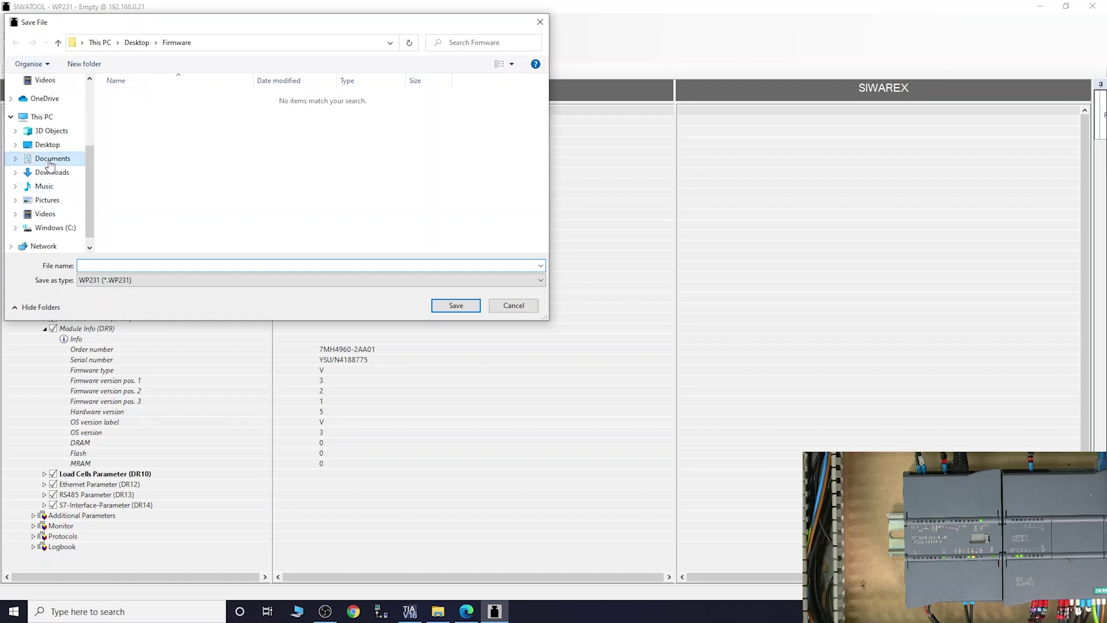
click(150, 147)
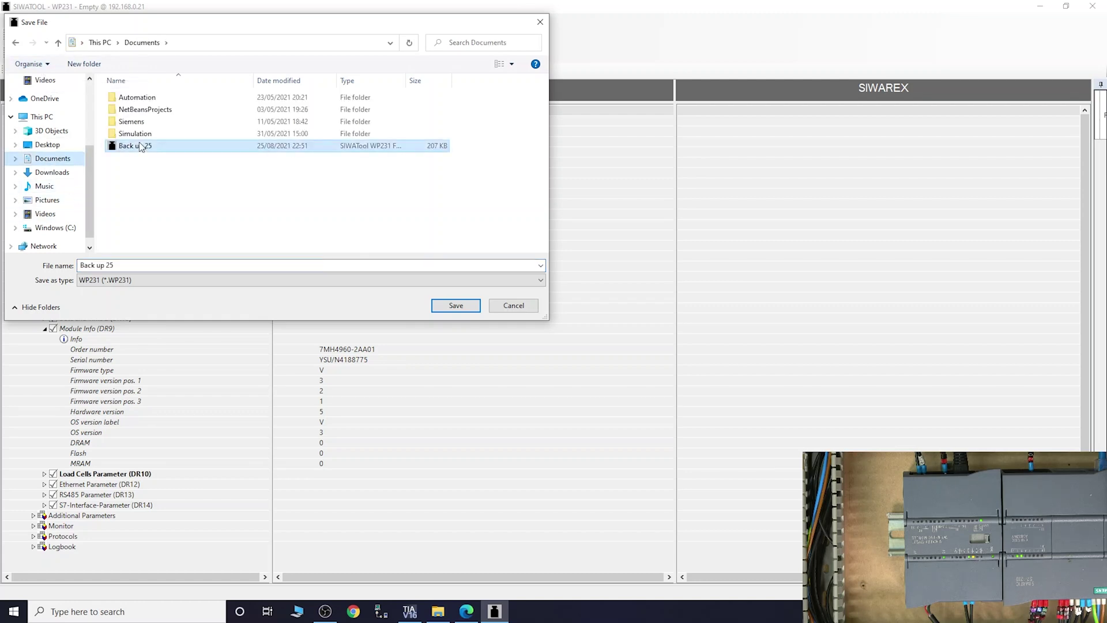
click(467, 308)
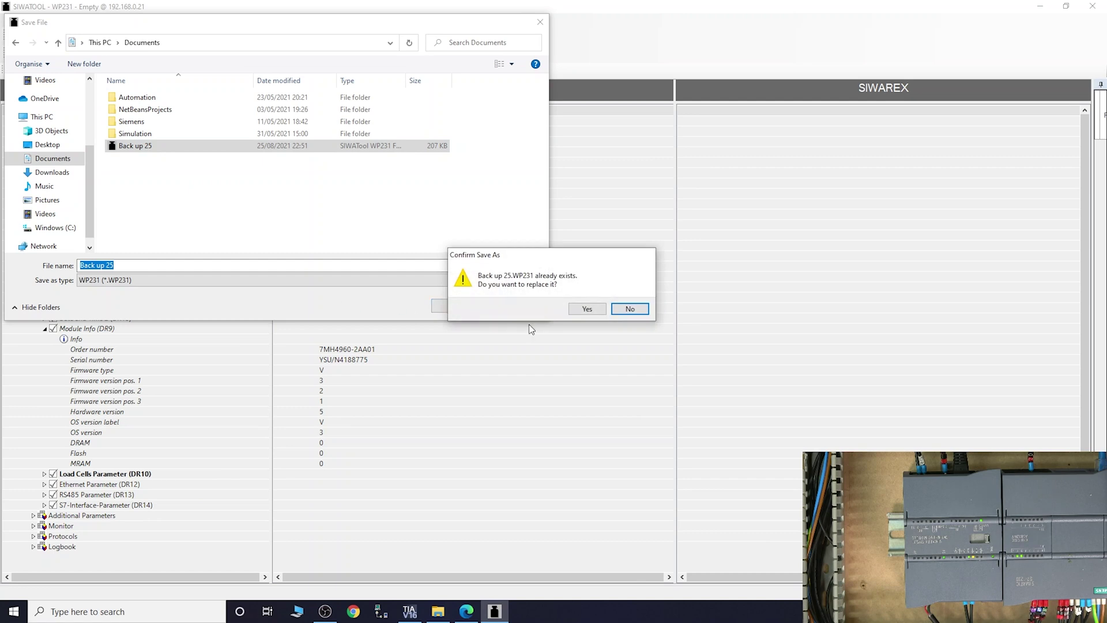
click(586, 308)
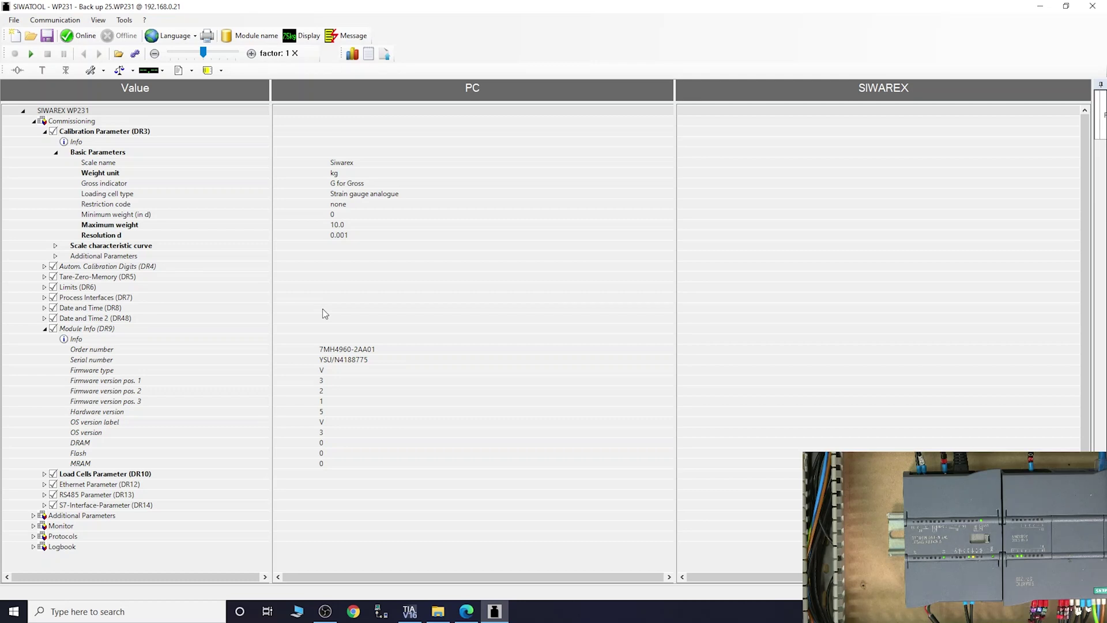
Open the firmware update for the module and browse for the download file in C:\Program Files (x86)\SIWATool V7.
click(390, 56)
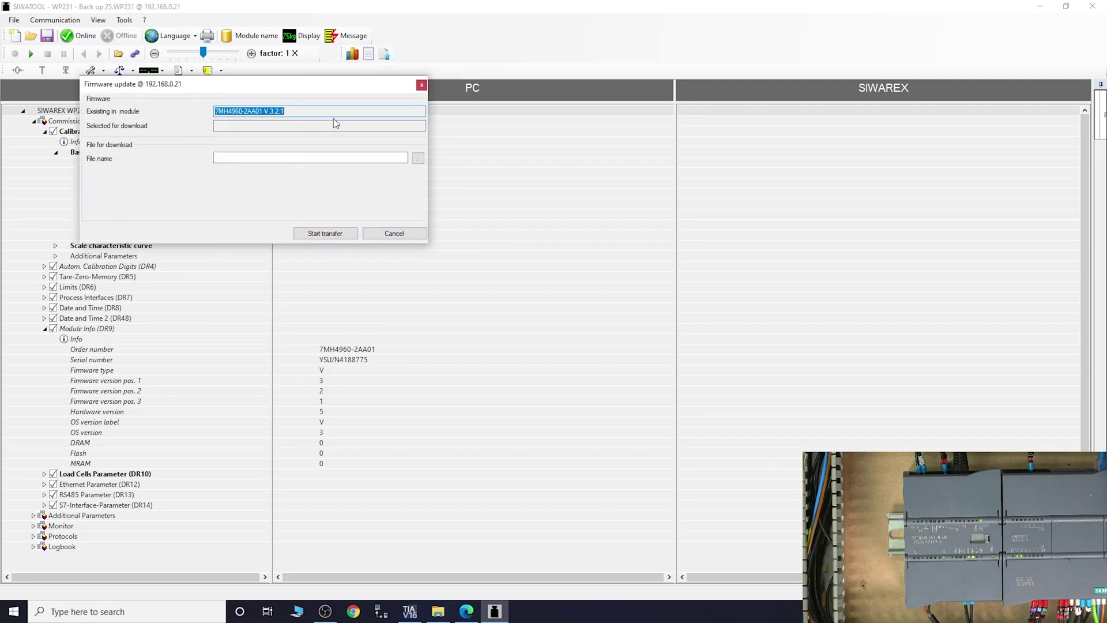
click(416, 158)
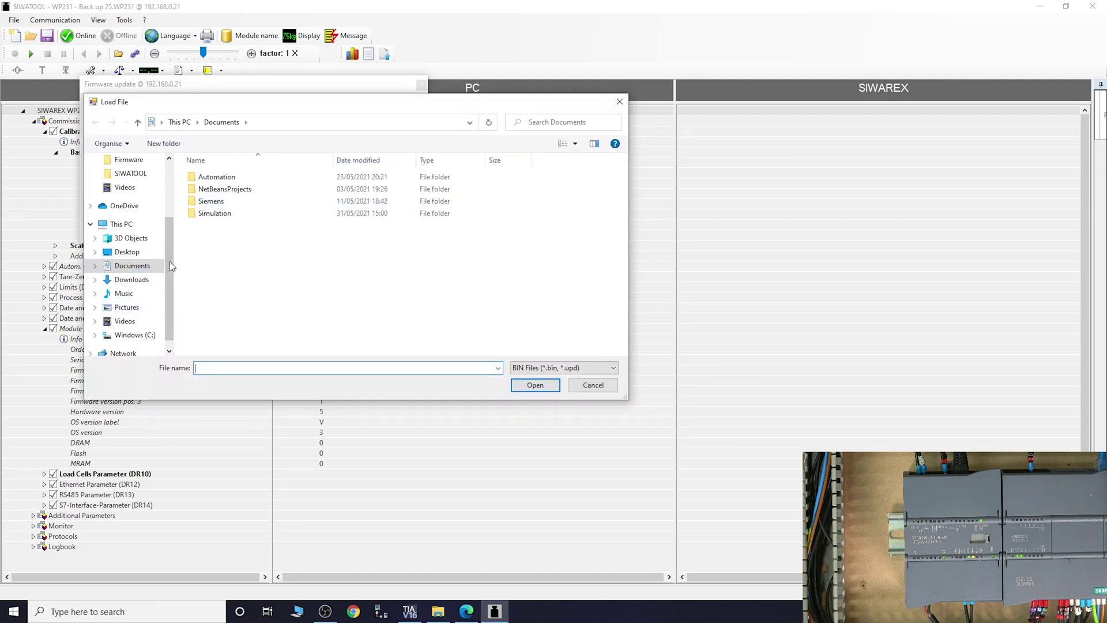
drag(169, 261, 170, 267)
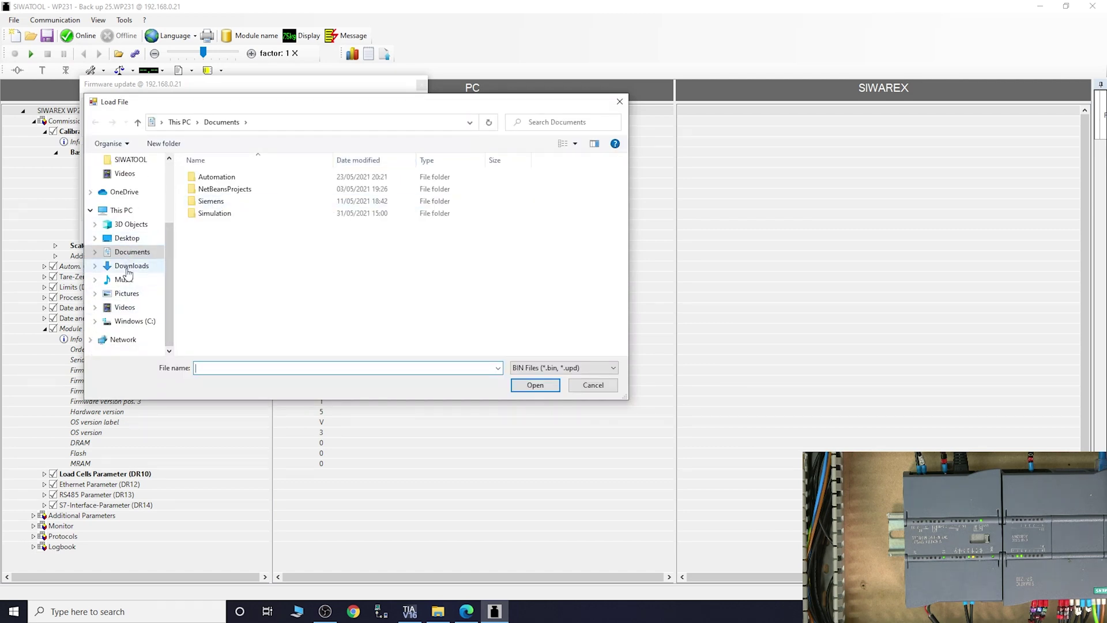
click(127, 323)
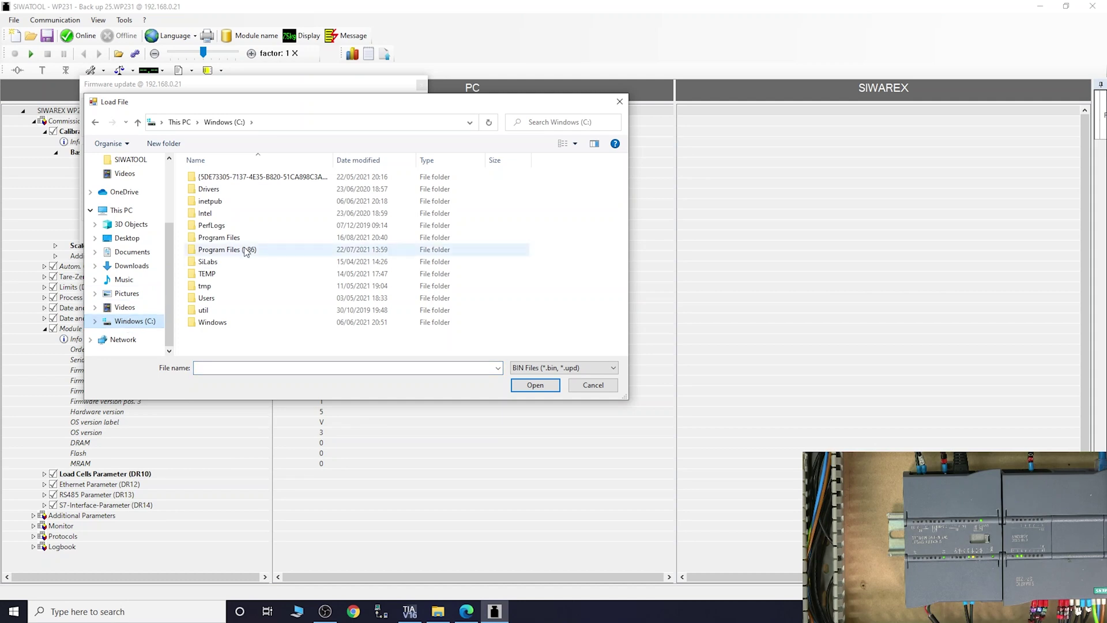
click(220, 252)
double_click(219, 251)
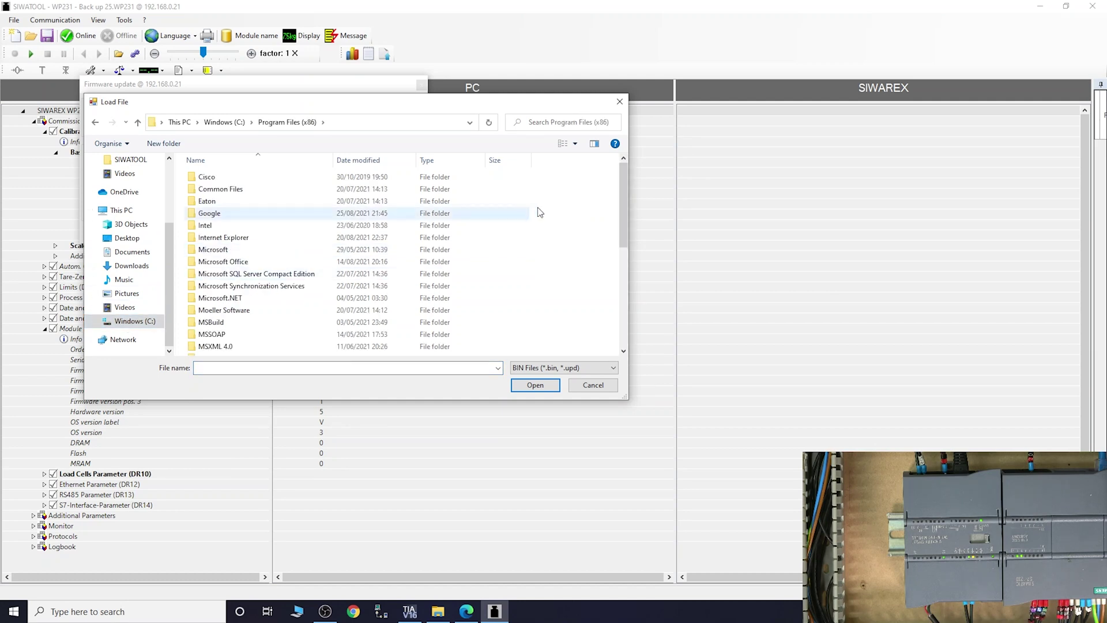
drag(623, 197, 622, 220)
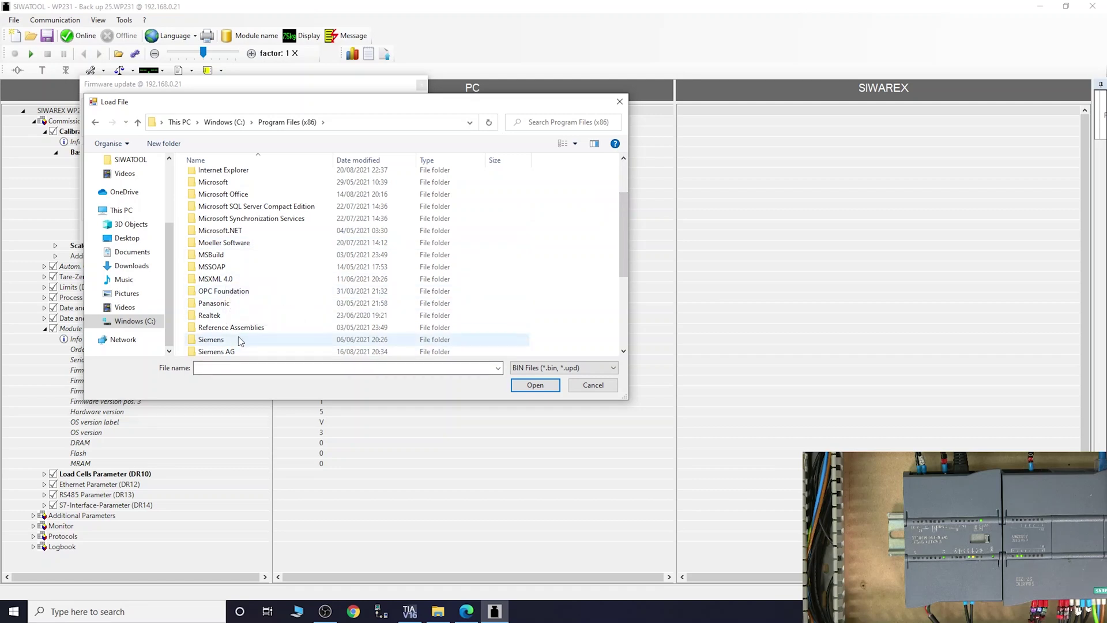
scroll(624, 234, down, 1)
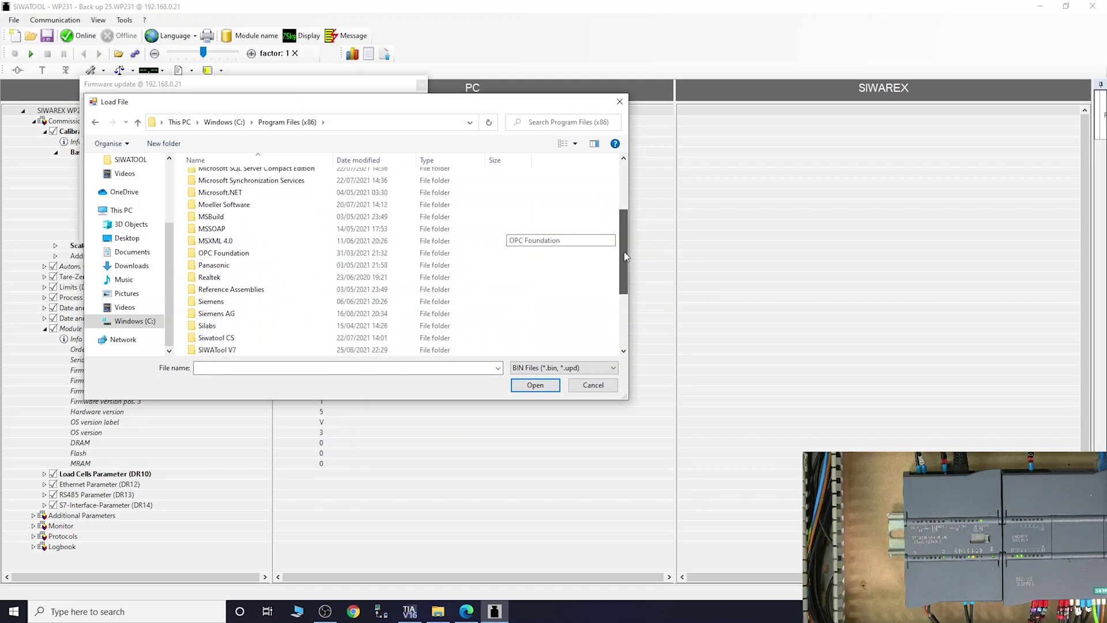
double_click(228, 350)
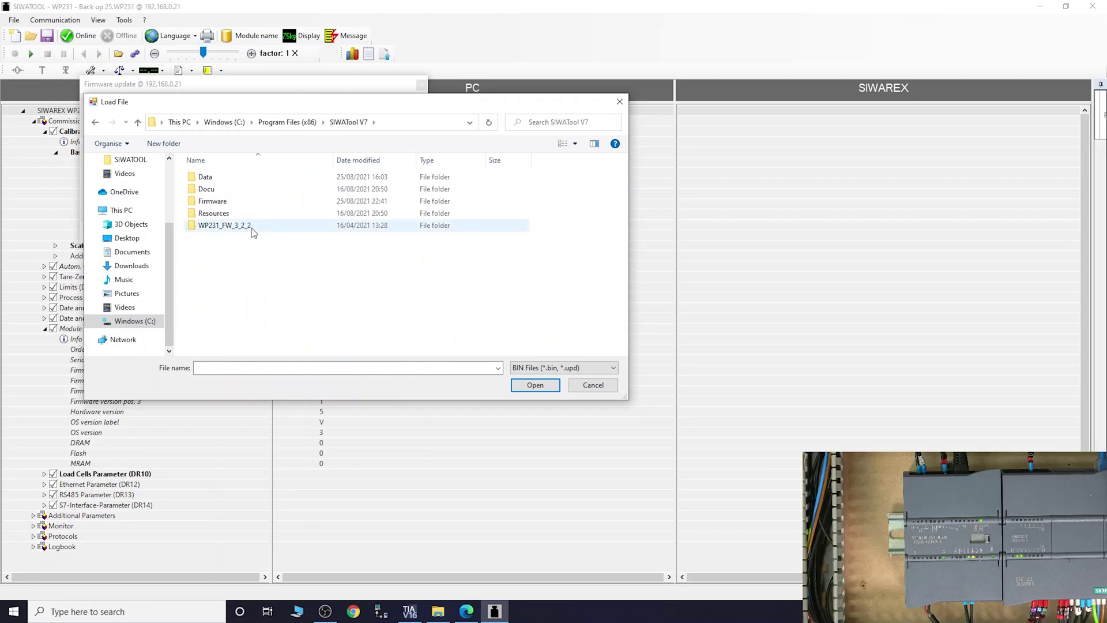
Load 7MH4960_2AA01-V3.2.2.bin from the WP231_FW_3_2_2\Firmware folder and transfer it to the module.
double_click(252, 228)
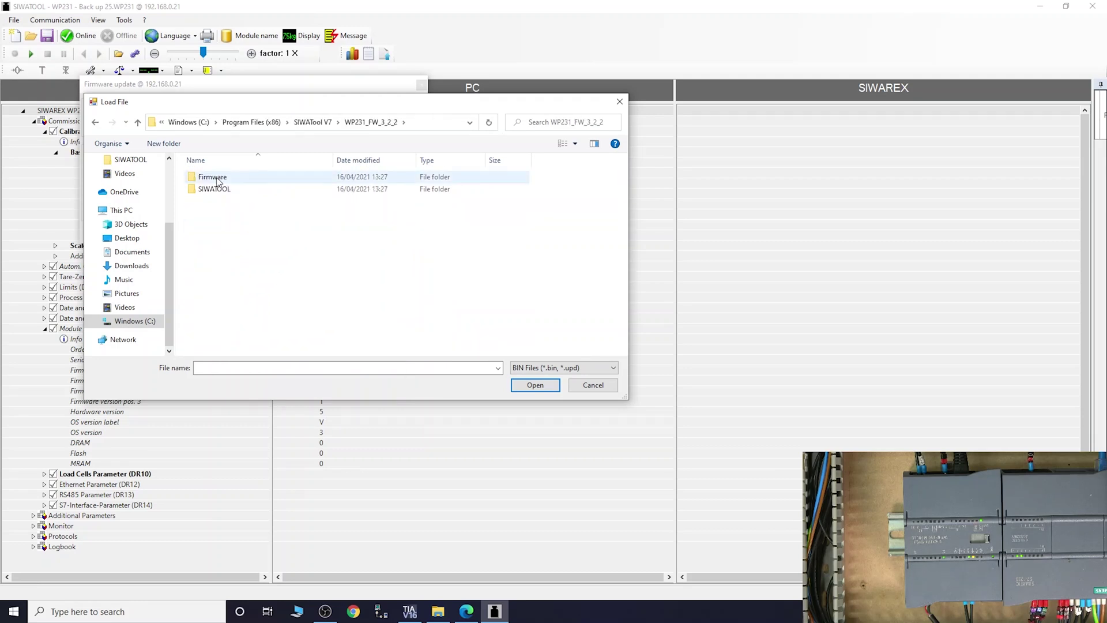
double_click(213, 177)
click(247, 185)
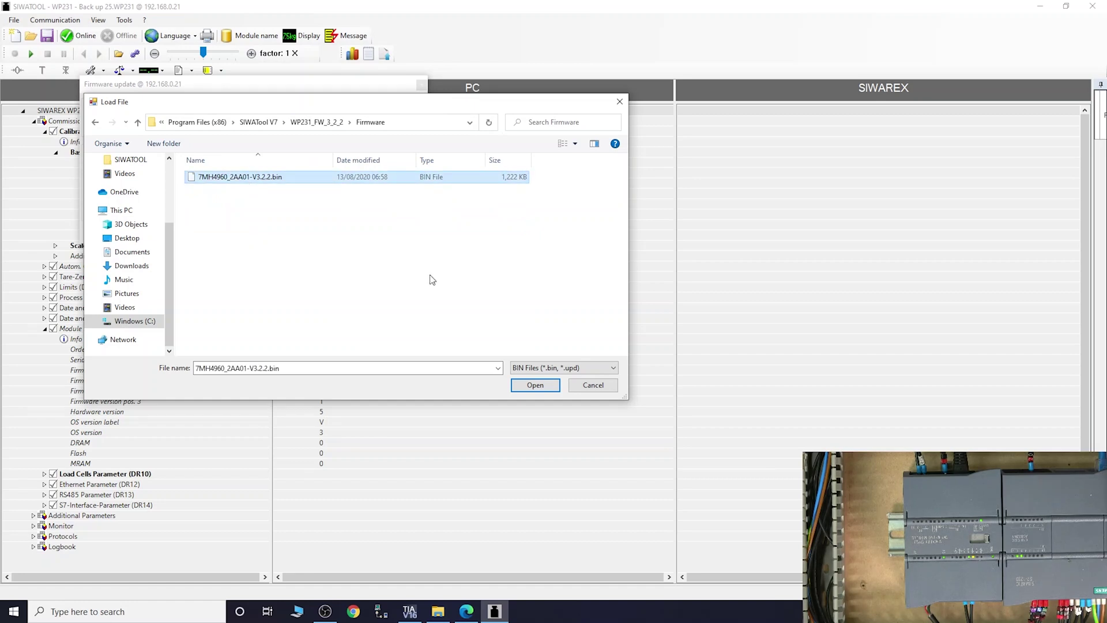
click(521, 388)
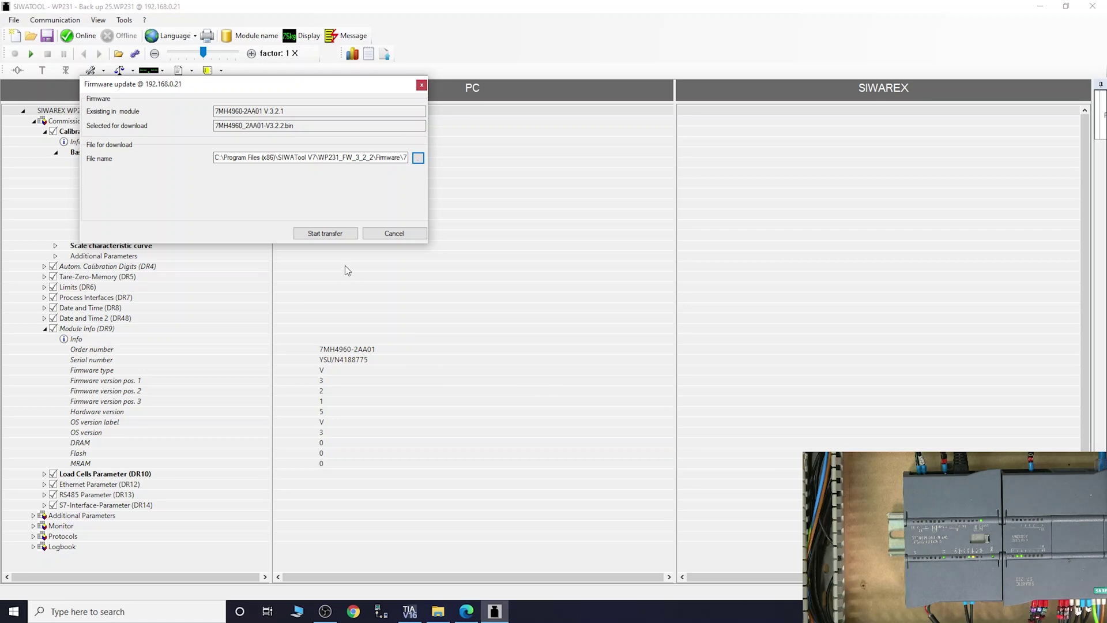
click(334, 237)
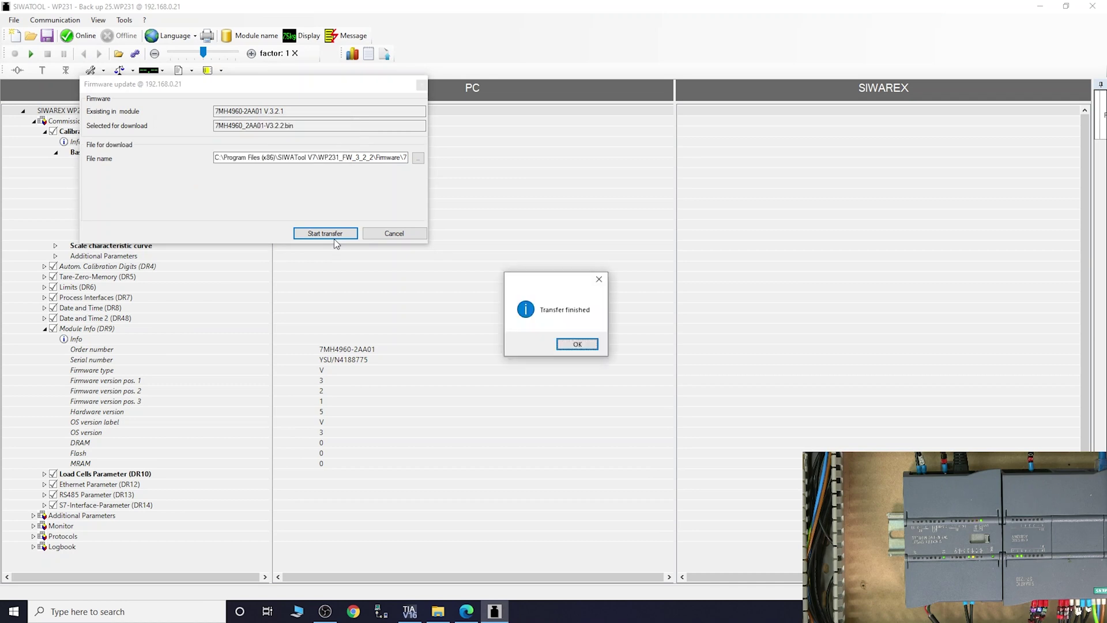
click(576, 344)
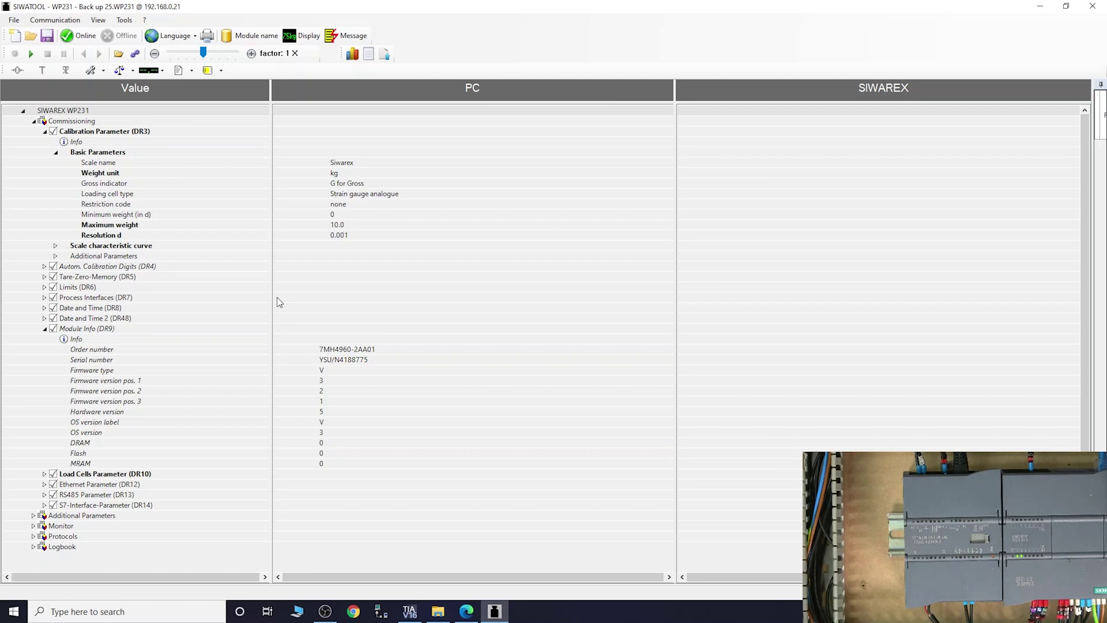
Restart SIWATOOL with the SIWAREX WP231 device, version 3.2.2, NAWI - April 2021.
click(1094, 7)
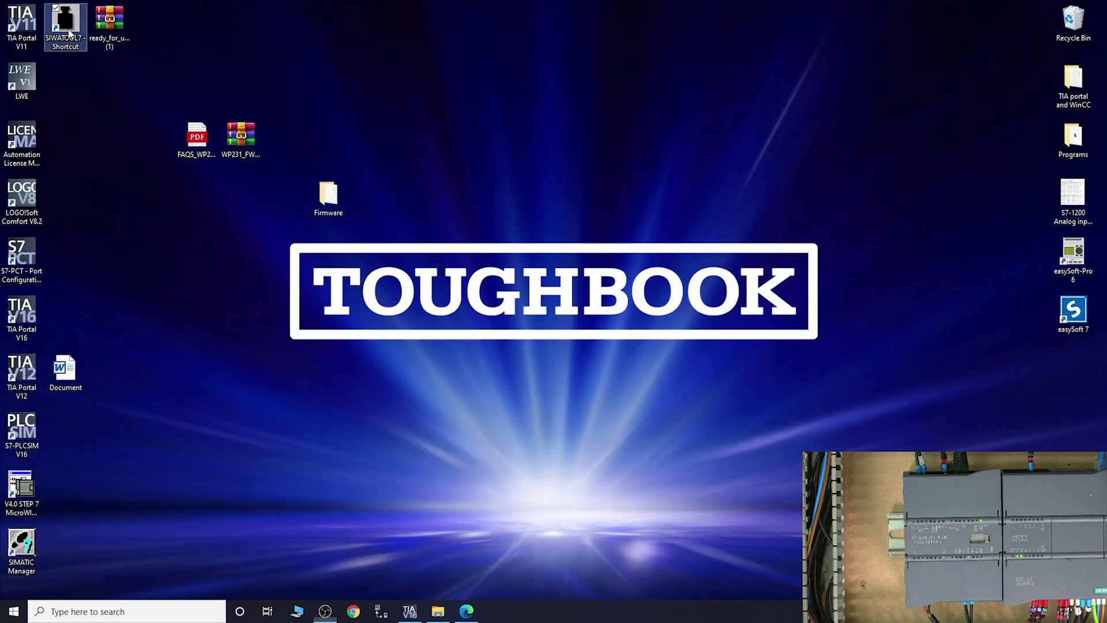
double_click(65, 26)
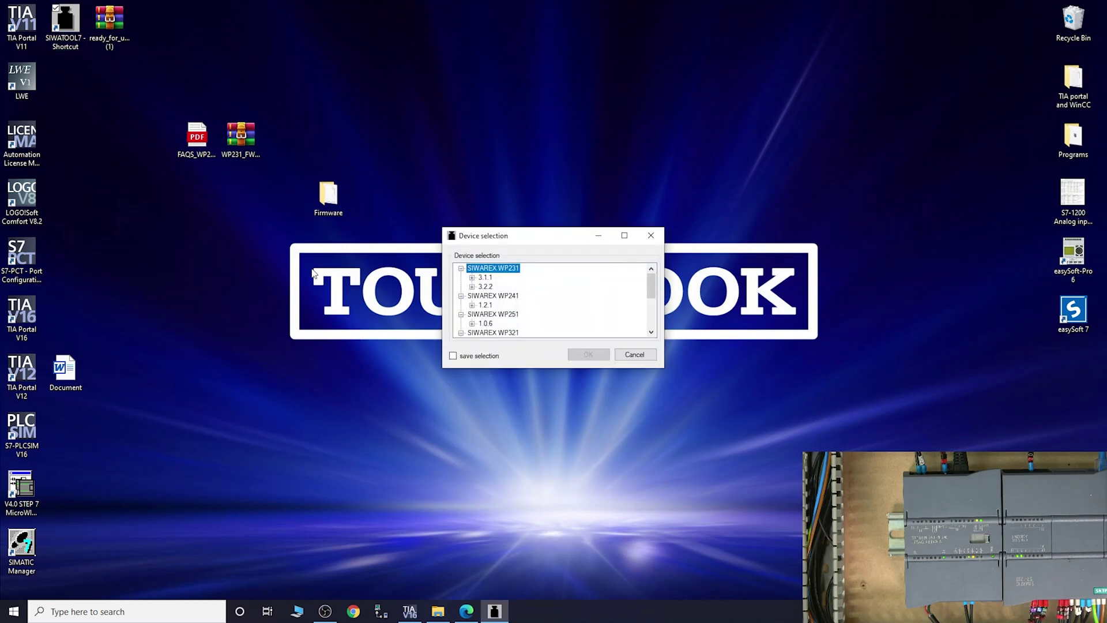
click(472, 286)
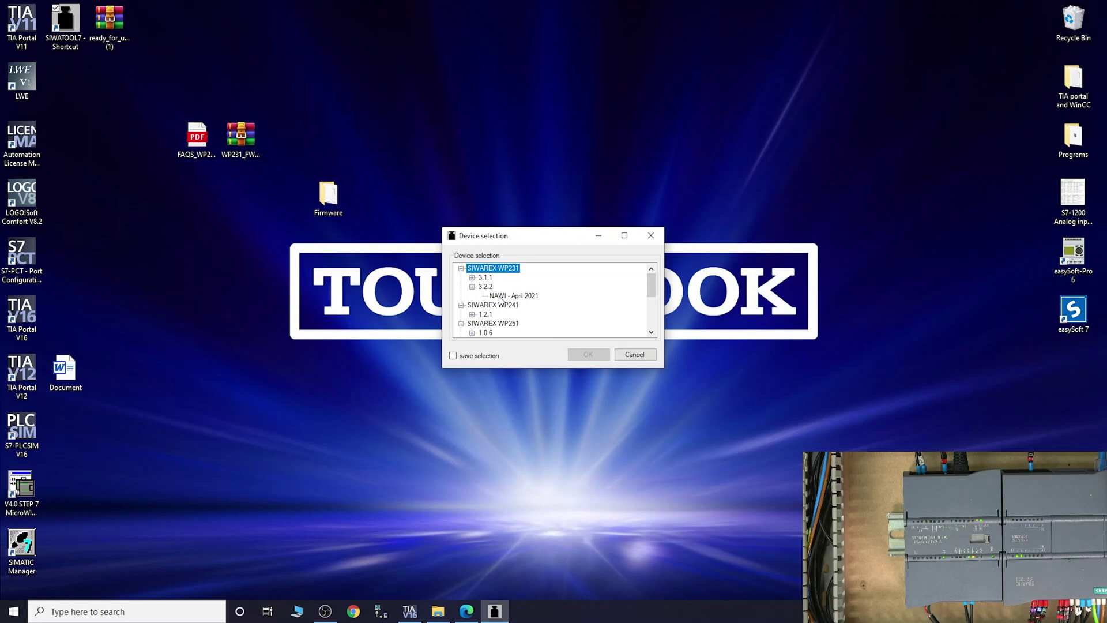
click(500, 296)
click(583, 353)
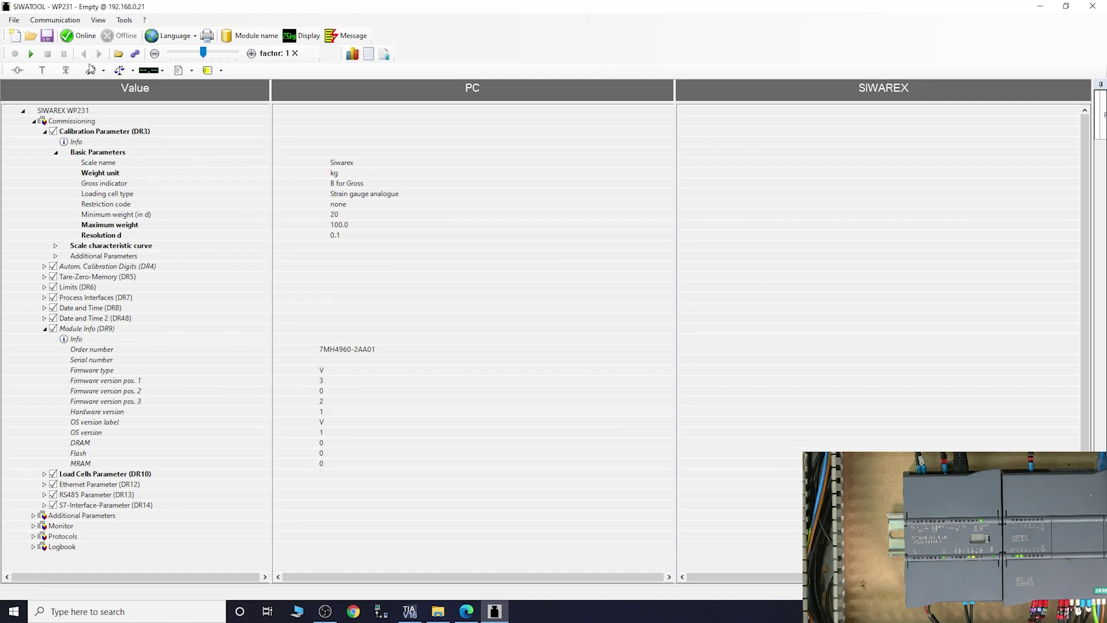
Go online to compare the module's parameters and firmware version with the PC values, and go back offline.
click(87, 36)
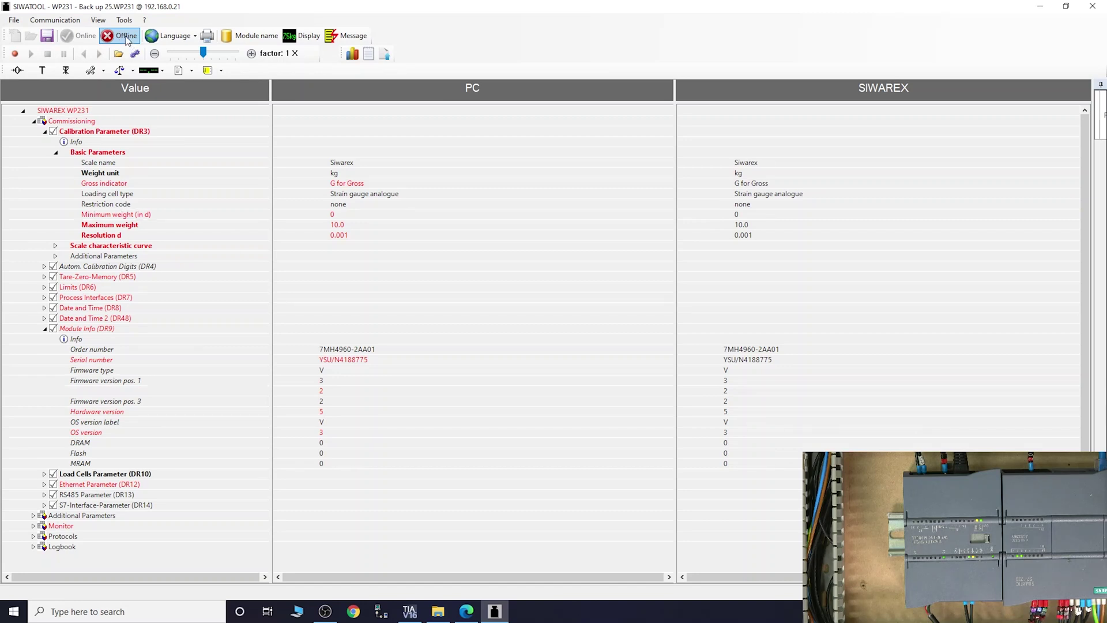
click(126, 37)
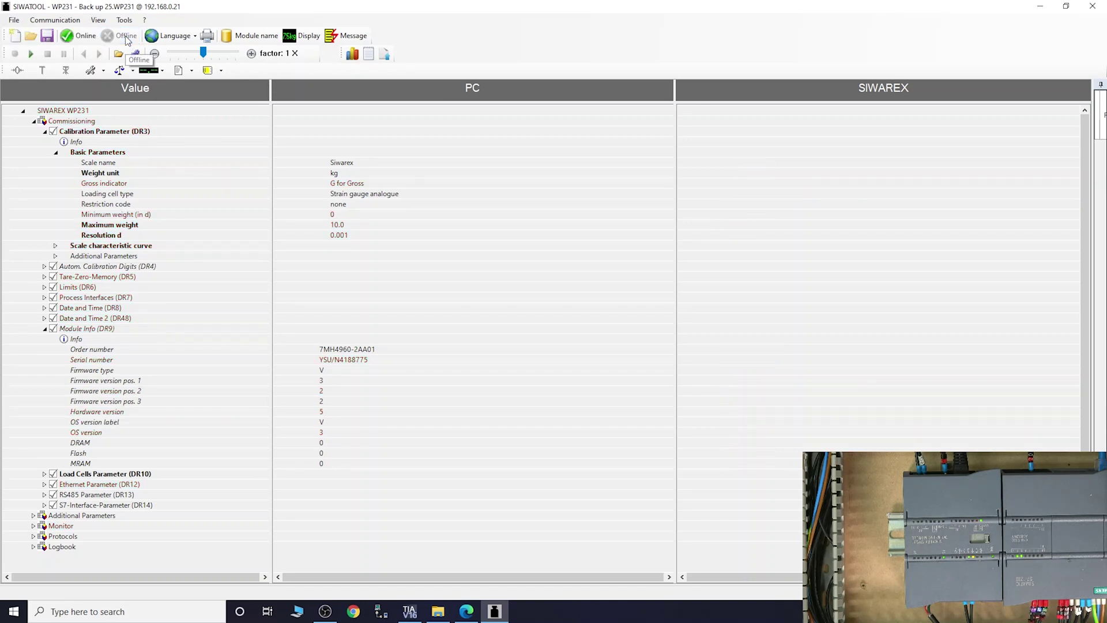
Examine the options for restoring the backup: loading the saved file, the service mode commands and sending all data.
click(31, 36)
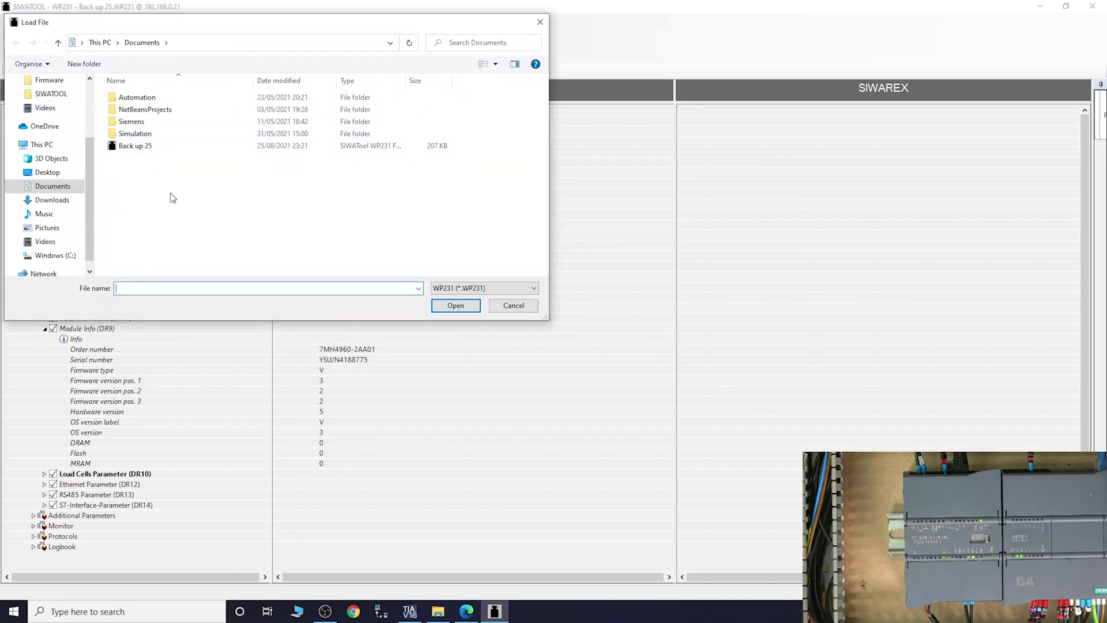
click(538, 22)
click(101, 70)
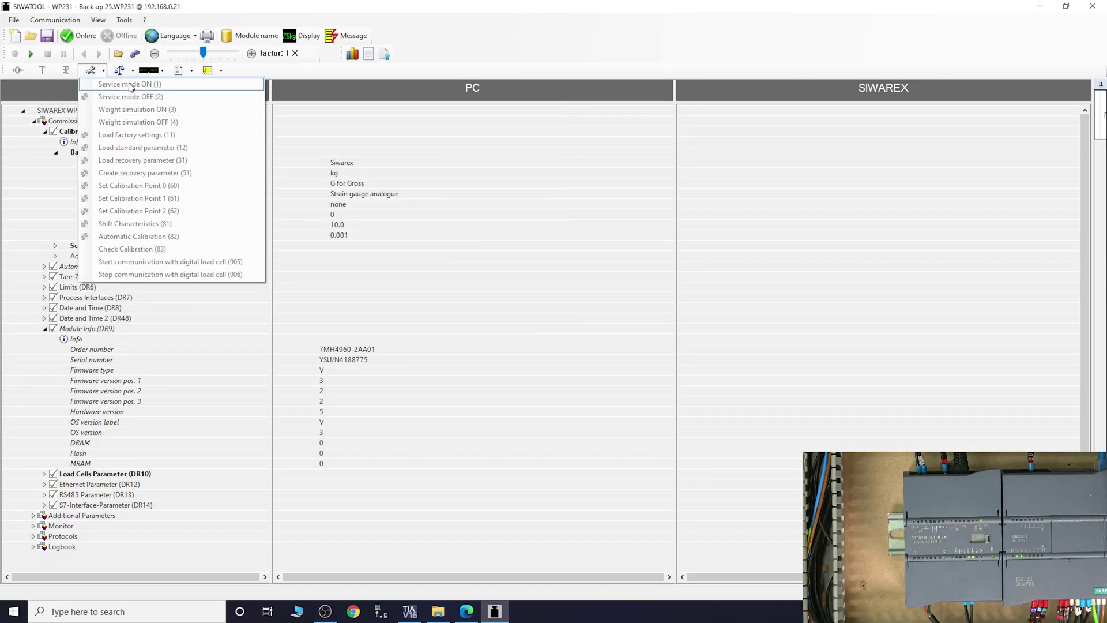
key(Escape)
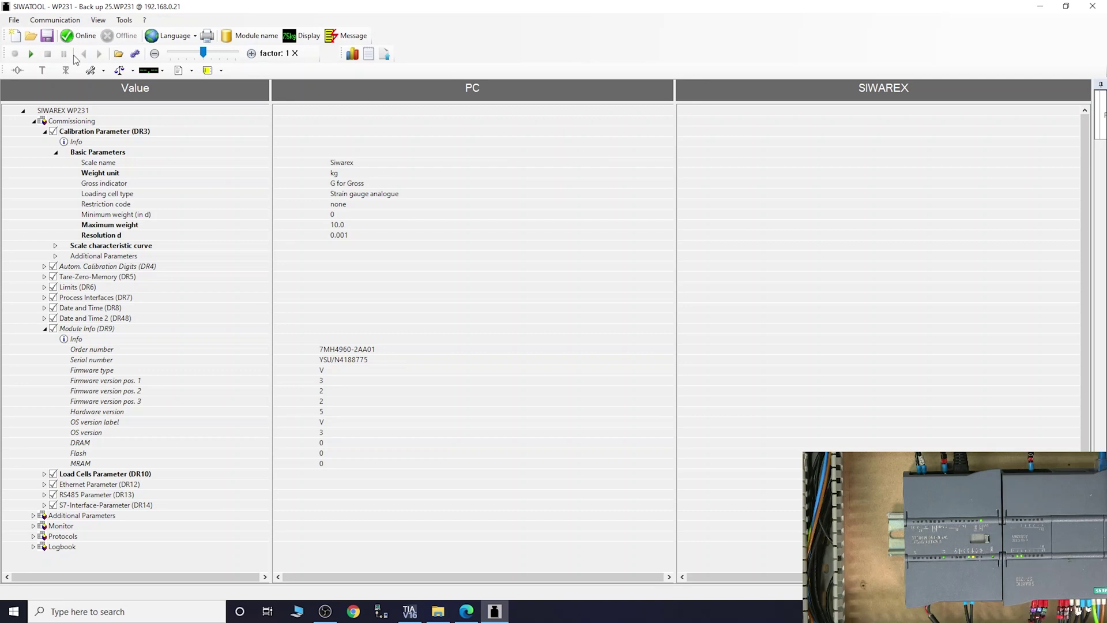
click(54, 19)
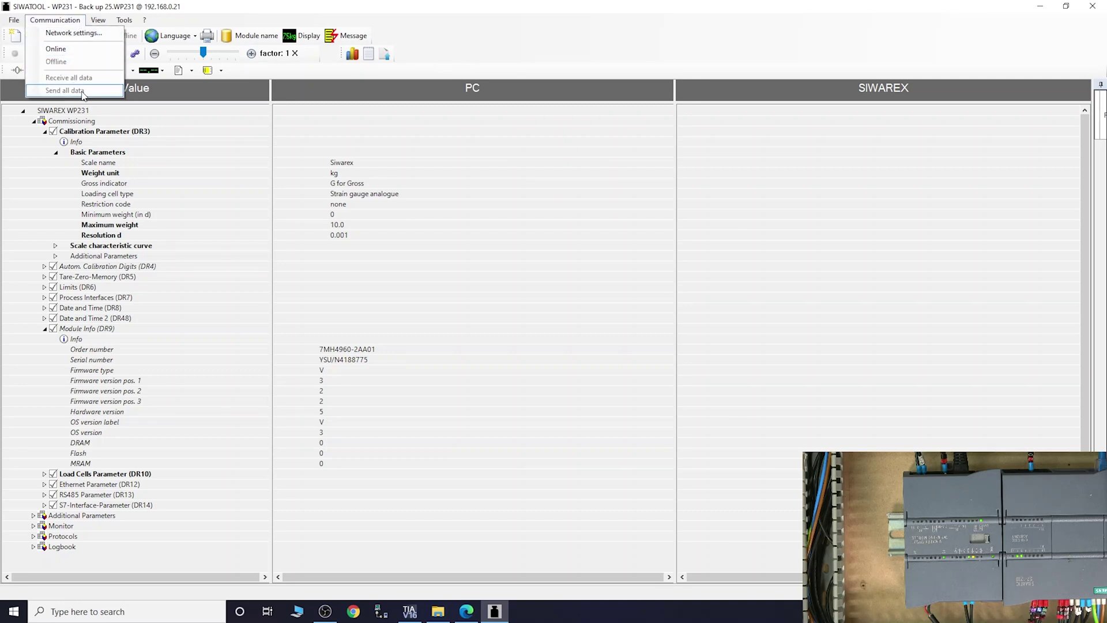
click(84, 51)
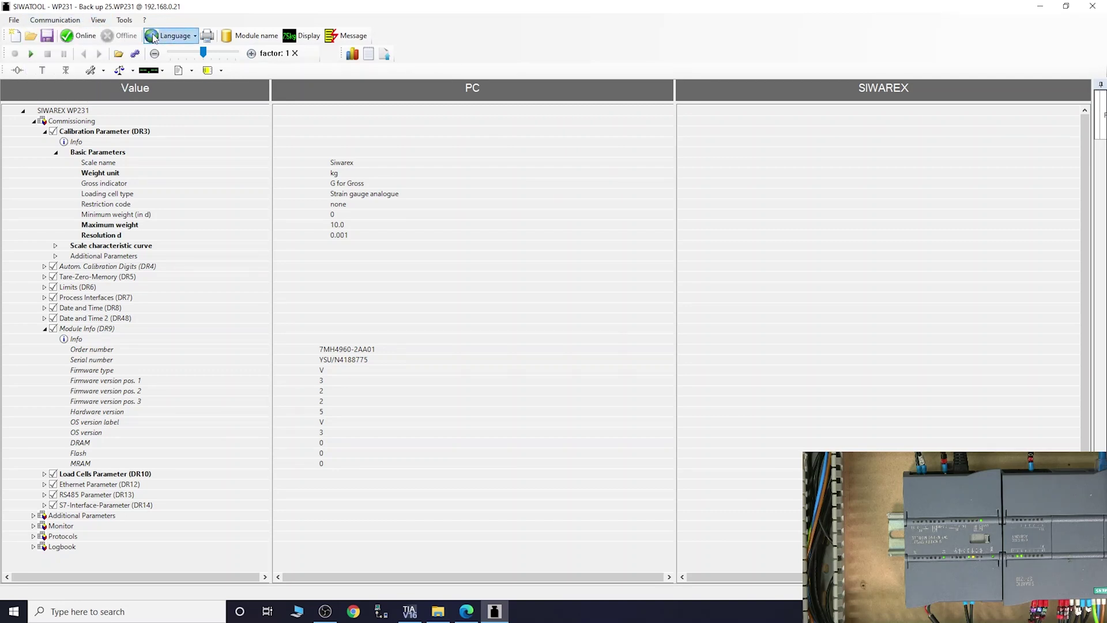